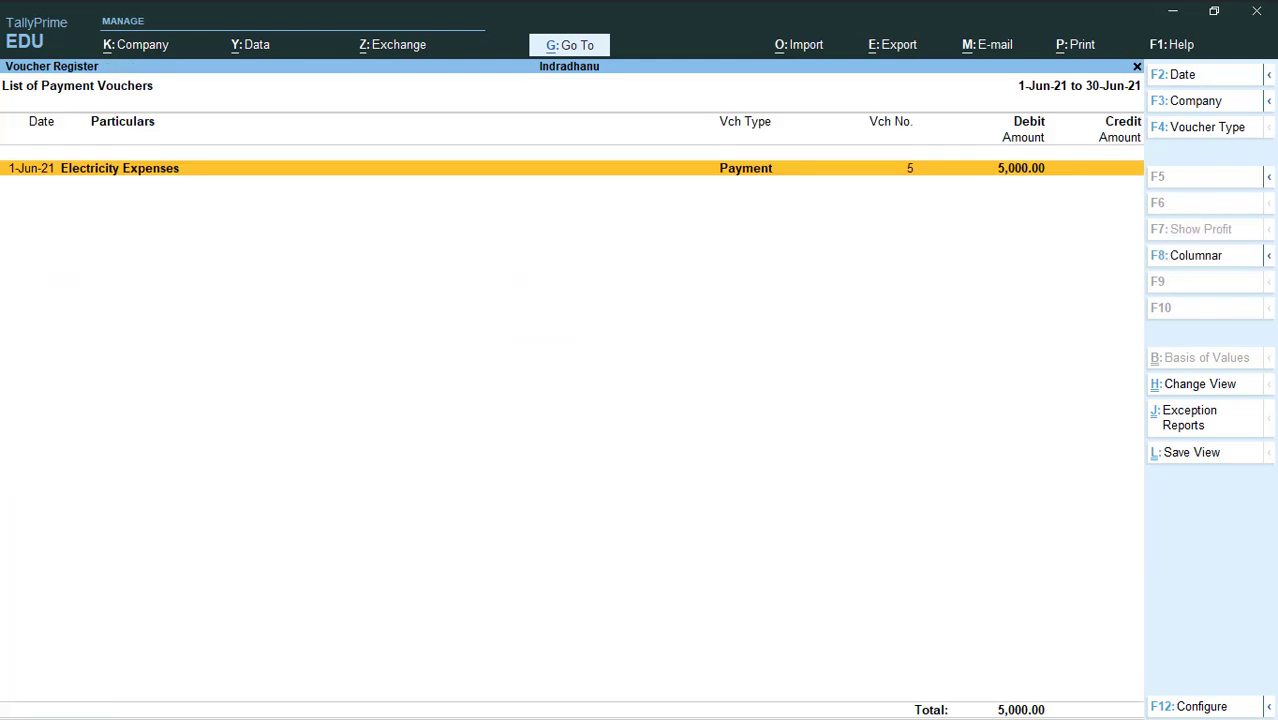
- Set the period of the payment voucher register to 1-Apr-21 to 1-Jun-21
{"action": "key", "text": "alt+F2"}
{"action": "key", "text": "space"}
{"action": "key", "text": "Return"}
{"action": "key", "text": "space"}
{"action": "key", "text": "Return"}
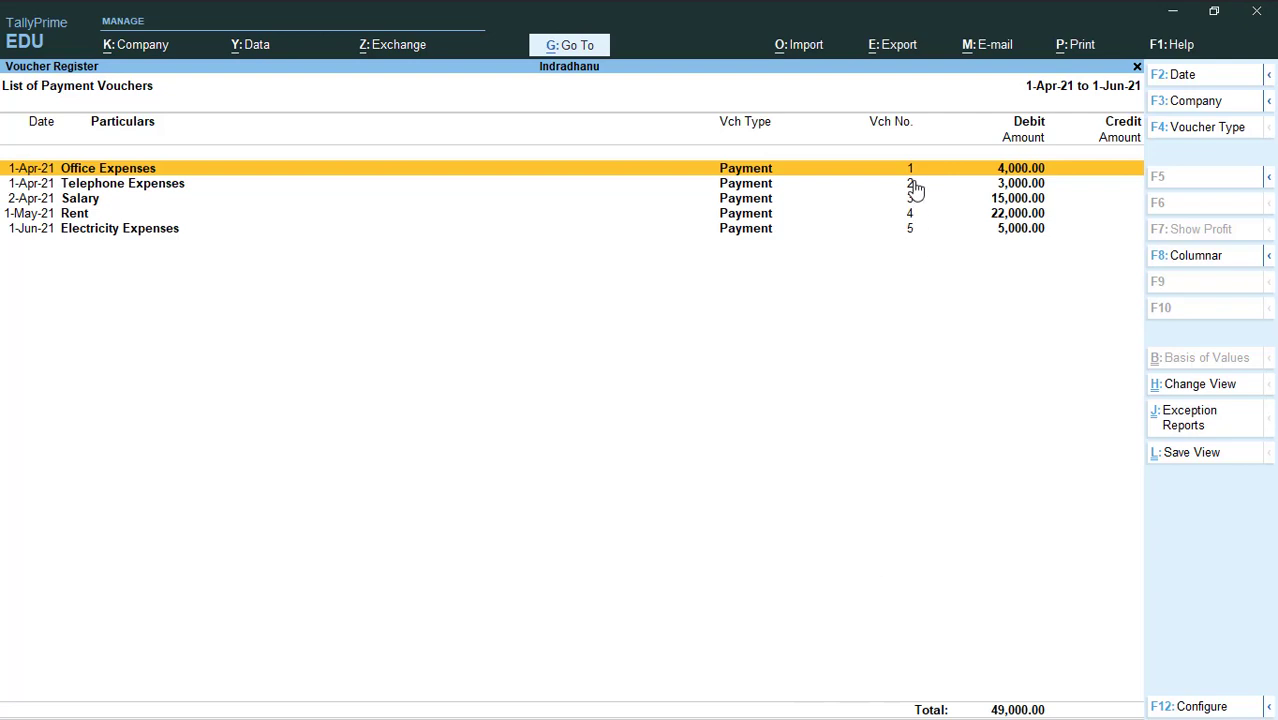
- Review the dates and numbers of the payment vouchers from Office Expenses to Electricity Expenses, and return to the Gateway of Tally
{"action": "key", "text": "Down"}
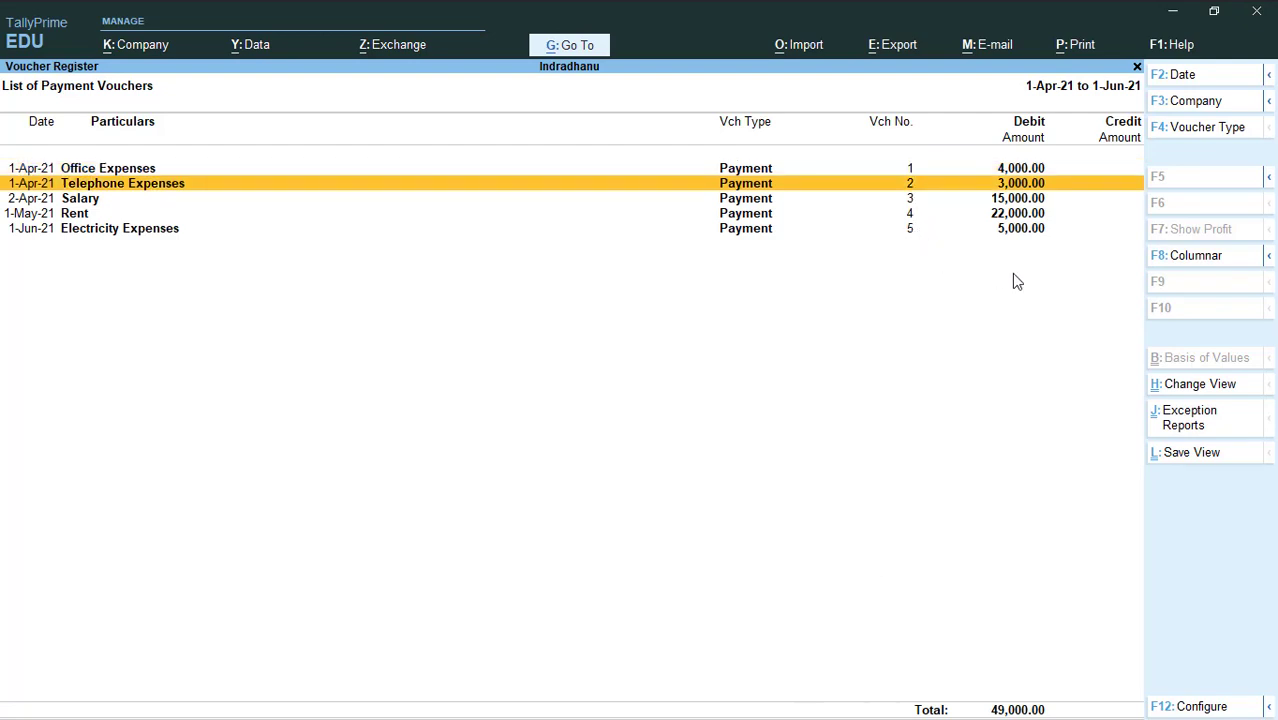
{"action": "key", "text": "Down"}
{"action": "key", "text": "Up"}
{"action": "key", "text": "Up"}
{"action": "key", "text": "Down"}
{"action": "key", "text": "Down"}
{"action": "key", "text": "Down"}
{"action": "key", "text": "Down"}
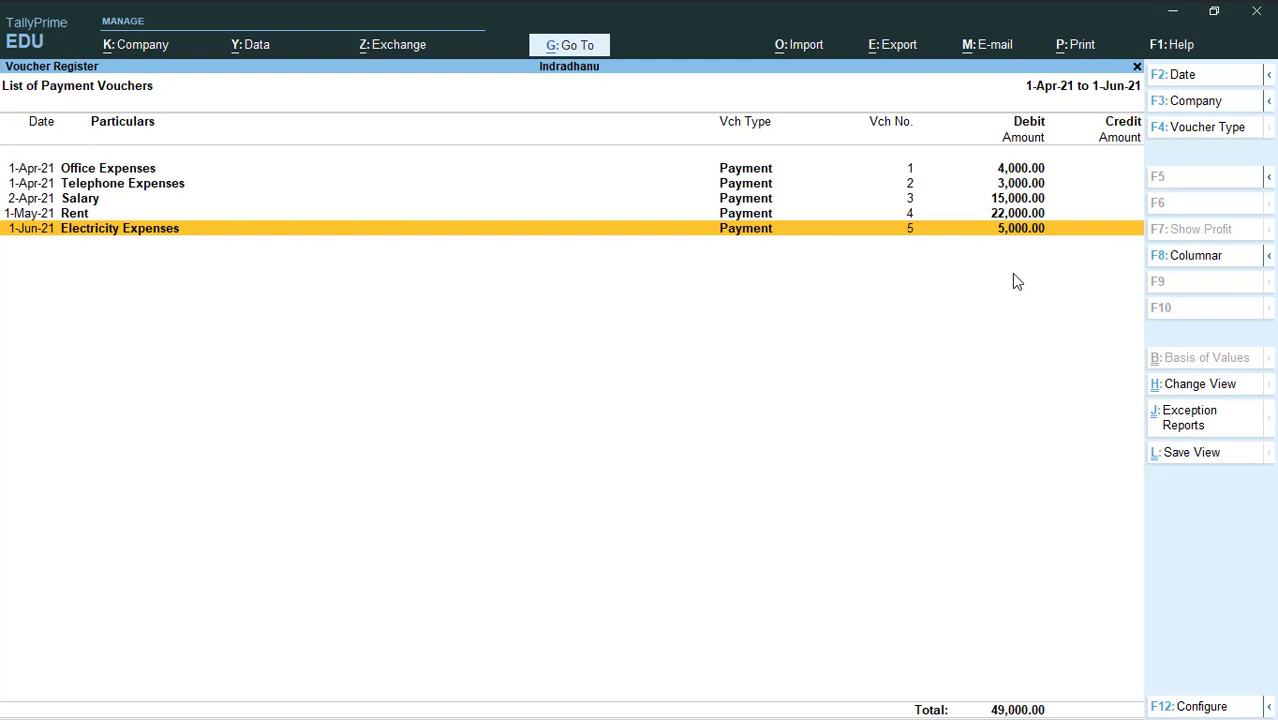
{"action": "key", "text": "Escape"}
{"action": "key", "text": "Escape"}
{"action": "key", "text": "Escape"}
{"action": "key", "text": "Escape"}
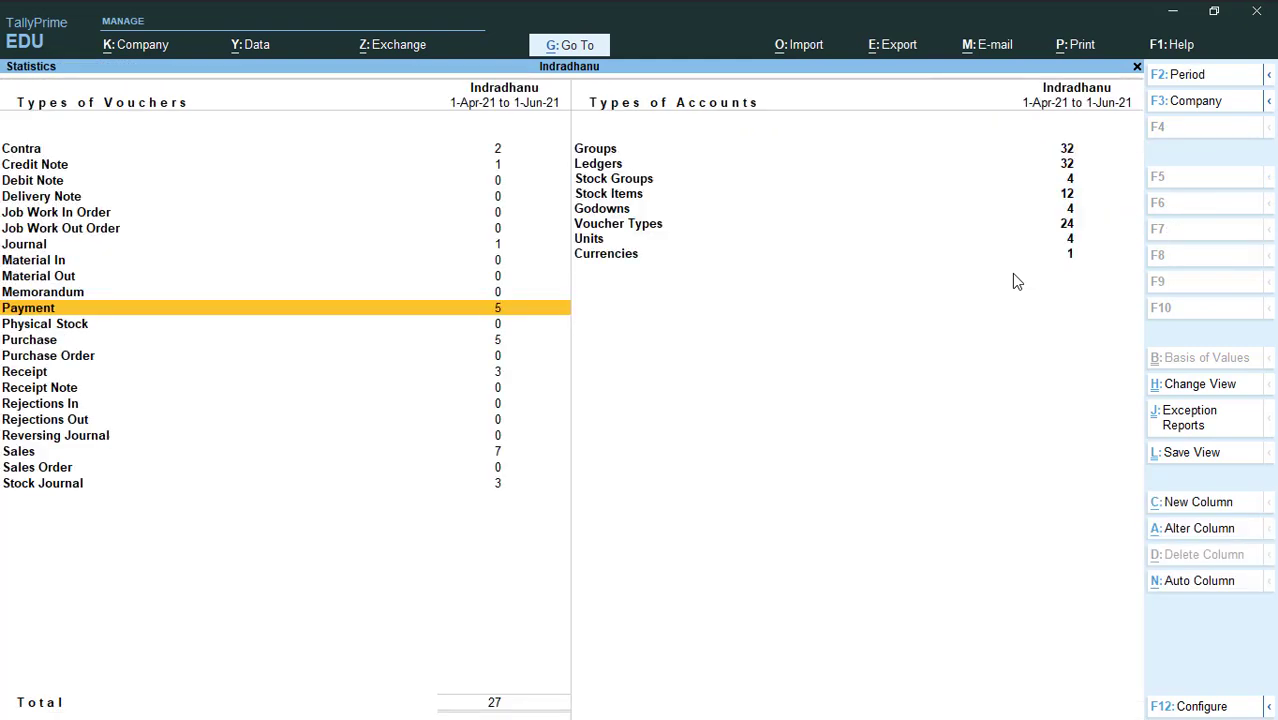
{"action": "key", "text": "Escape"}
- Open the list of voucher types for master alteration
{"action": "key", "text": "Up"}
{"action": "key", "text": "Up"}
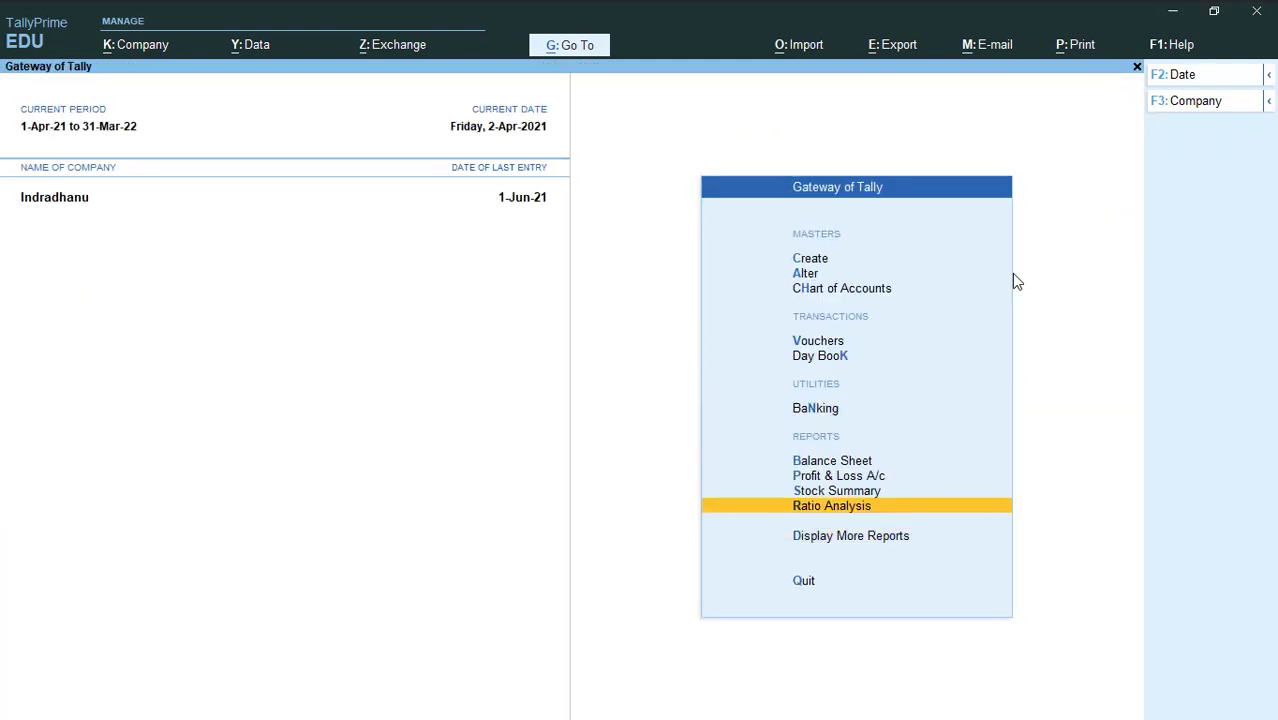
{"action": "key", "text": "Home"}
{"action": "key", "text": "Down"}
{"action": "key", "text": "Return"}
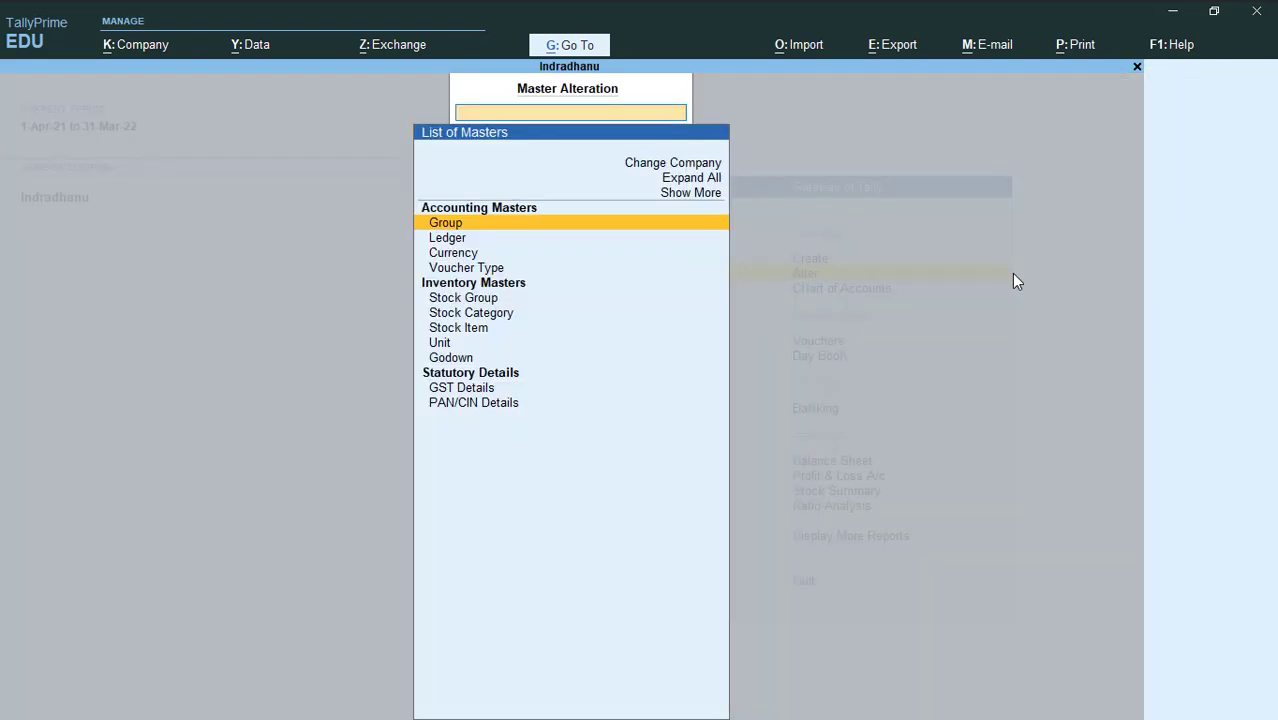
{"action": "key", "text": "Down"}
{"action": "key", "text": "Down"}
{"action": "key", "text": "Down"}
{"action": "key", "text": "Return"}
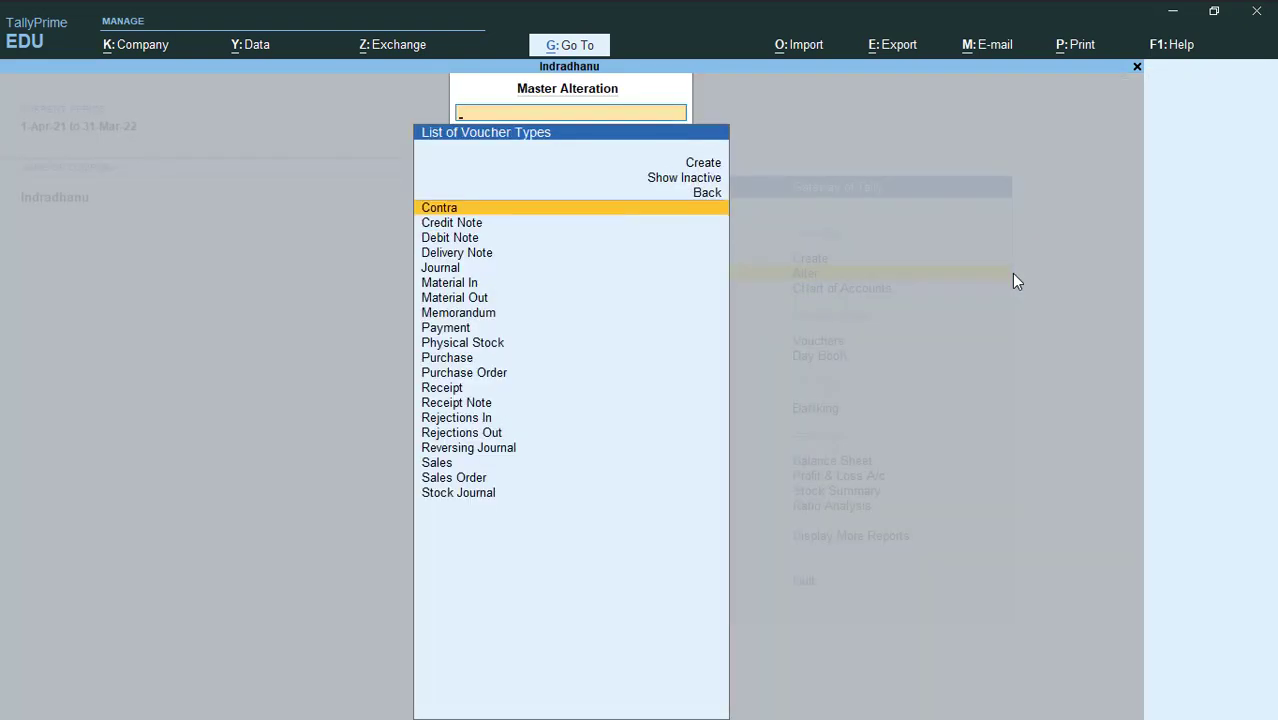
- Check the method of voucher numbering in the Payment voucher type, and return to the Gateway of Tally without altering it
{"action": "type", "text": "Pay"}
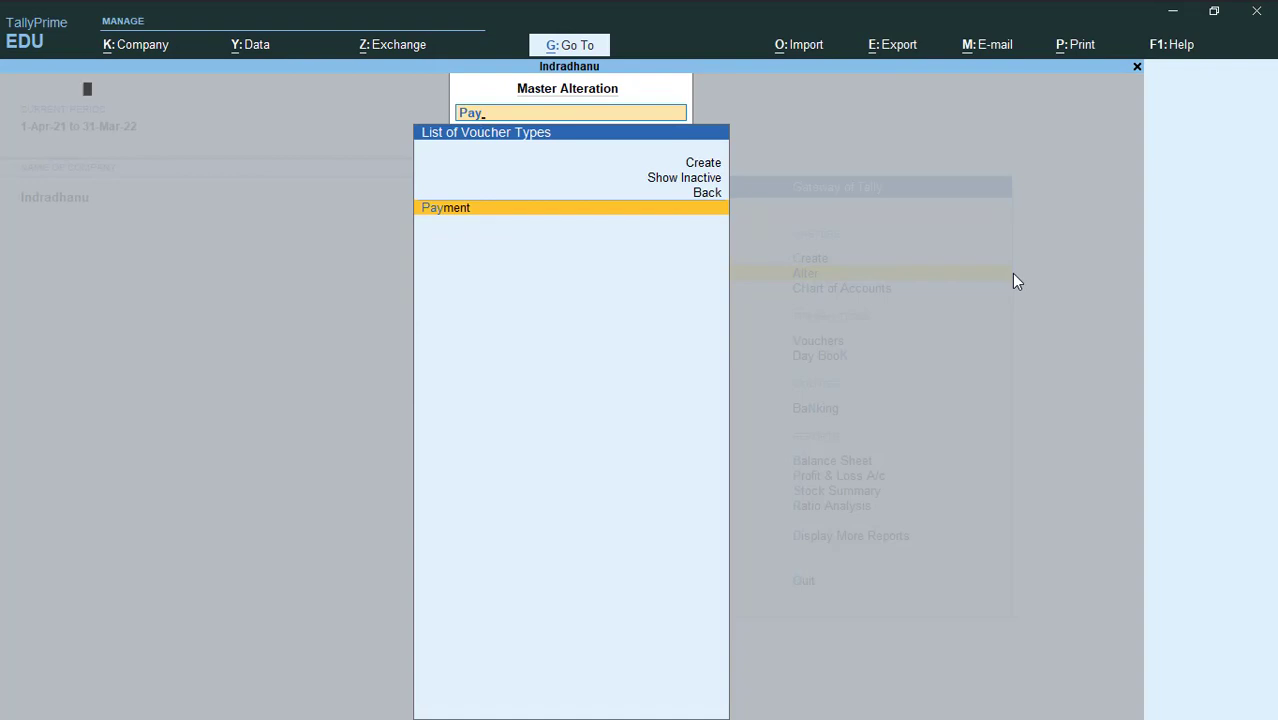
{"action": "key", "text": "Return"}
{"action": "key", "text": "Return"}
{"action": "key", "text": "Return"}
{"action": "key", "text": "Return"}
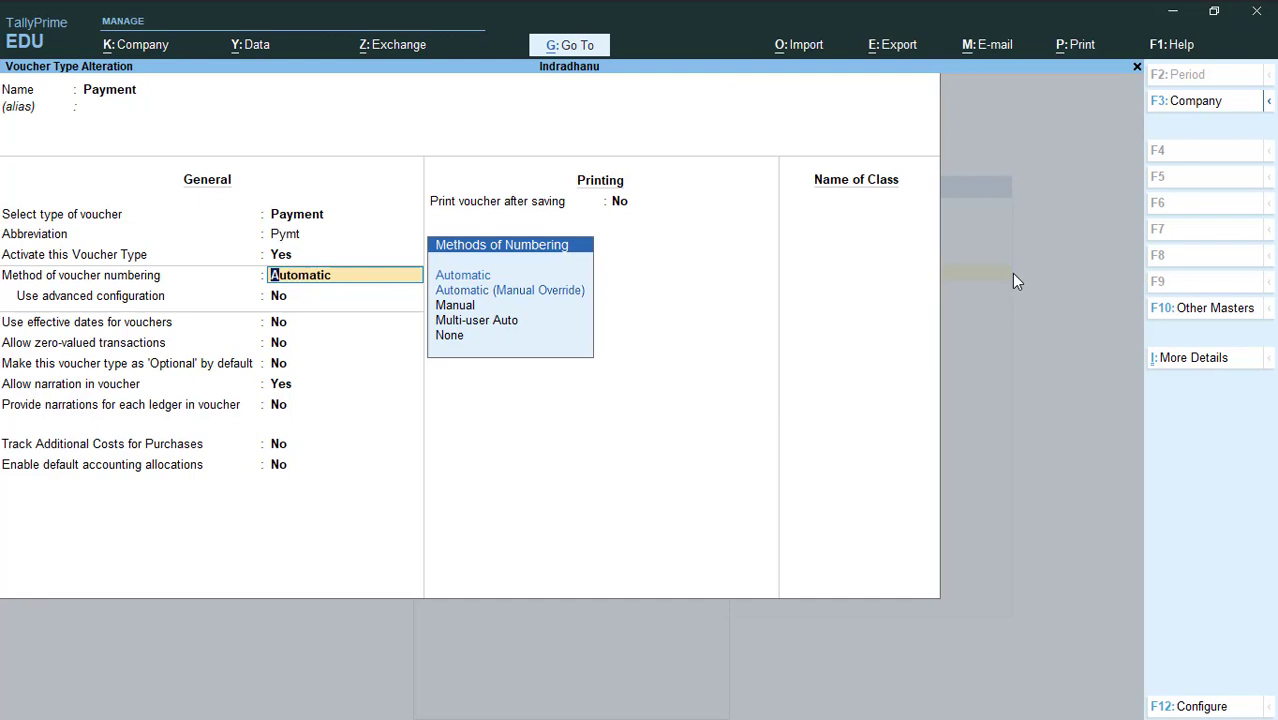
{"action": "key", "text": "BackSpace"}
{"action": "key", "text": "Escape"}
{"action": "key", "text": "Escape"}
{"action": "key", "text": "Escape"}
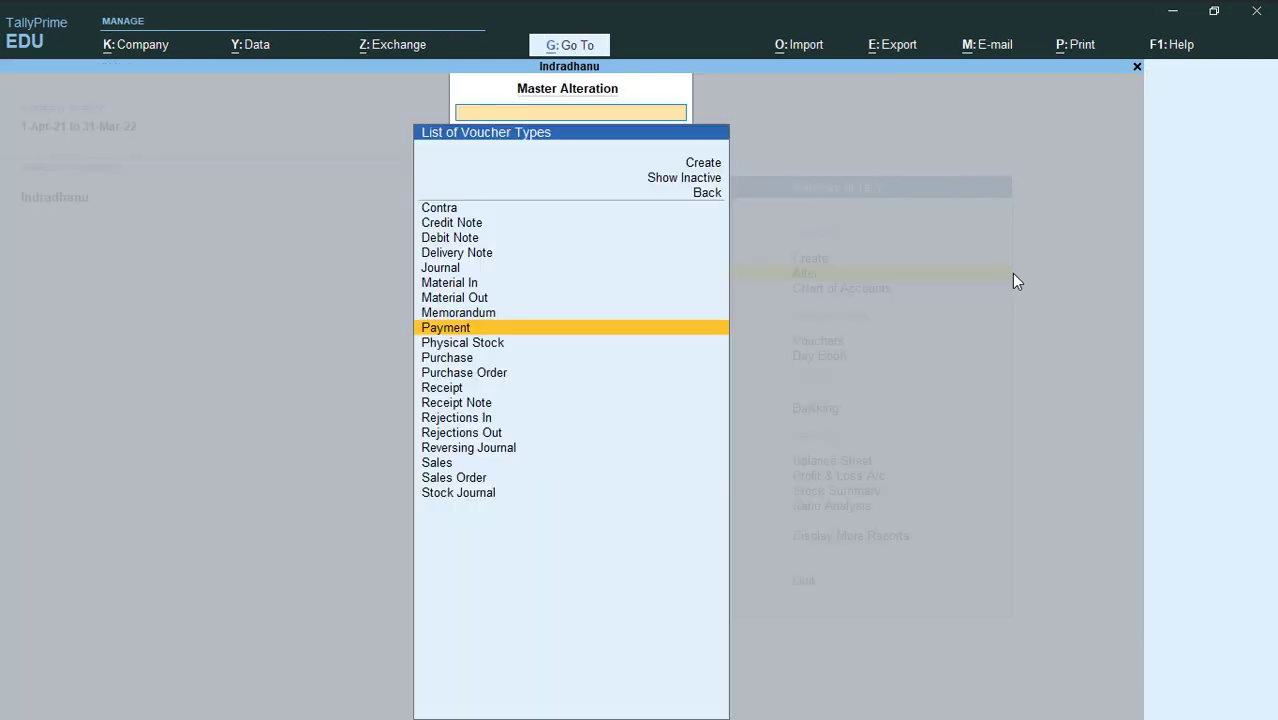
{"action": "key", "text": "Escape"}
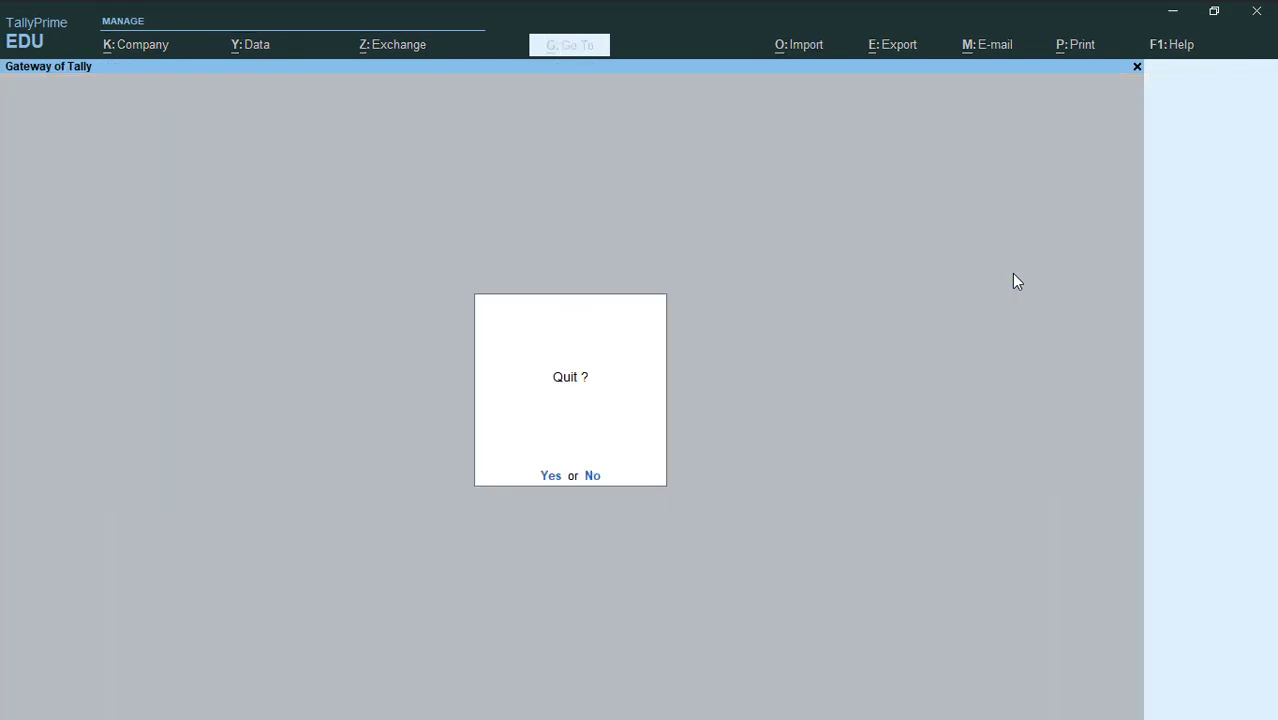
{"action": "key", "text": "n"}
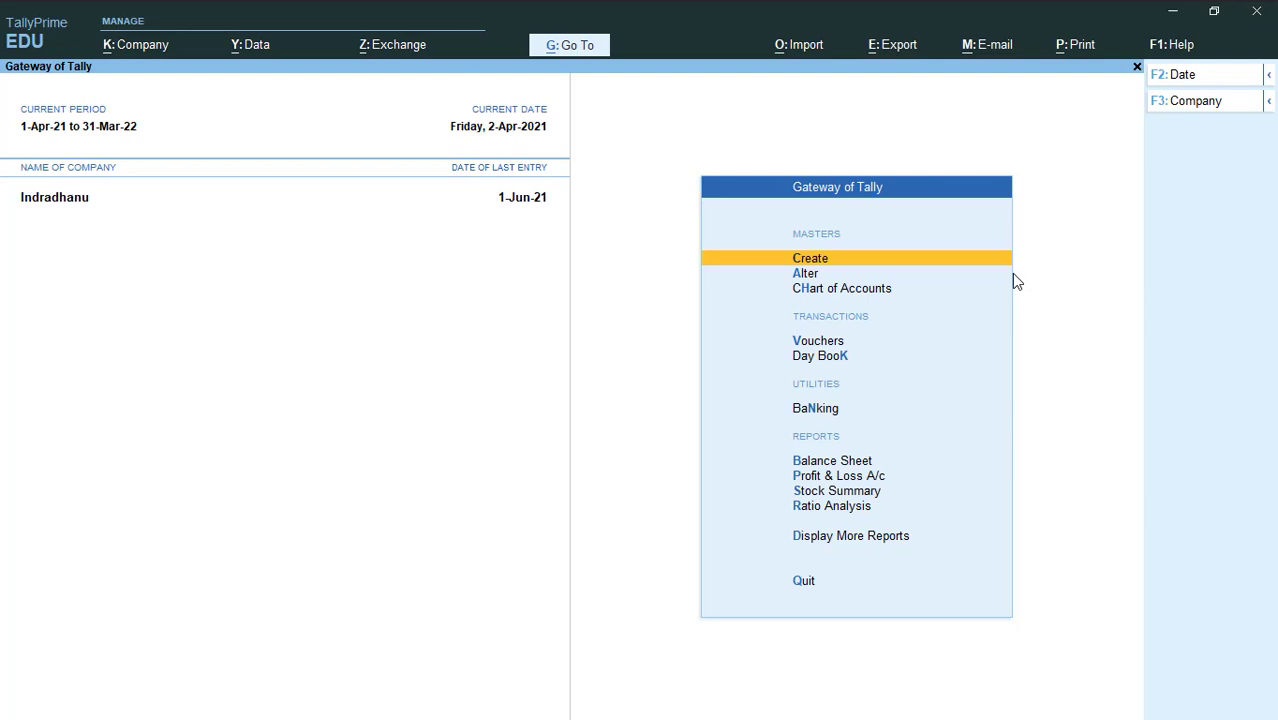
- Open the Display More Reports list from the Gateway of Tally
{"action": "key", "text": "Down"}
{"action": "key", "text": "Down"}
{"action": "key", "text": "Down"}
{"action": "key", "text": "Down"}
{"action": "key", "text": "Down"}
{"action": "key", "text": "Down"}
{"action": "key", "text": "Down"}
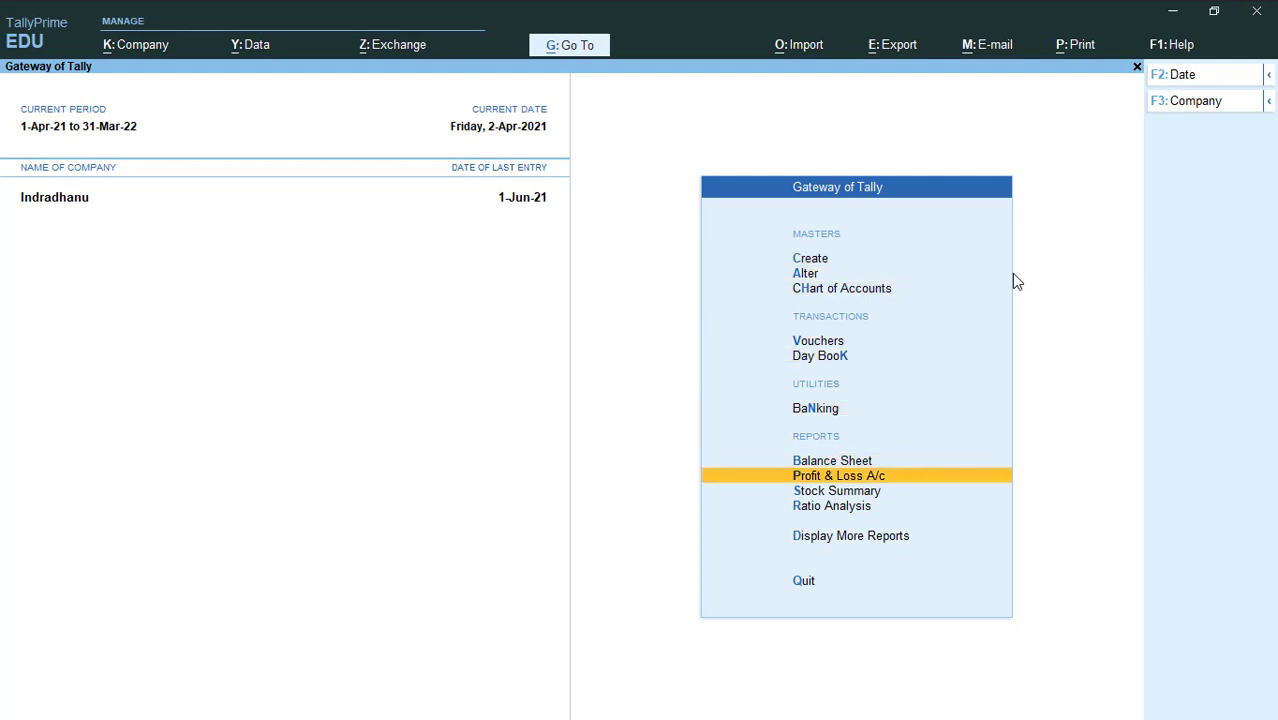
{"action": "key", "text": "Down"}
{"action": "key", "text": "Down"}
{"action": "key", "text": "Down"}
{"action": "key", "text": "Down"}
{"action": "key", "text": "Up"}
{"action": "key", "text": "Return"}
- Open the Statistics report under Statements of Accounts
{"action": "key", "text": "Down"}
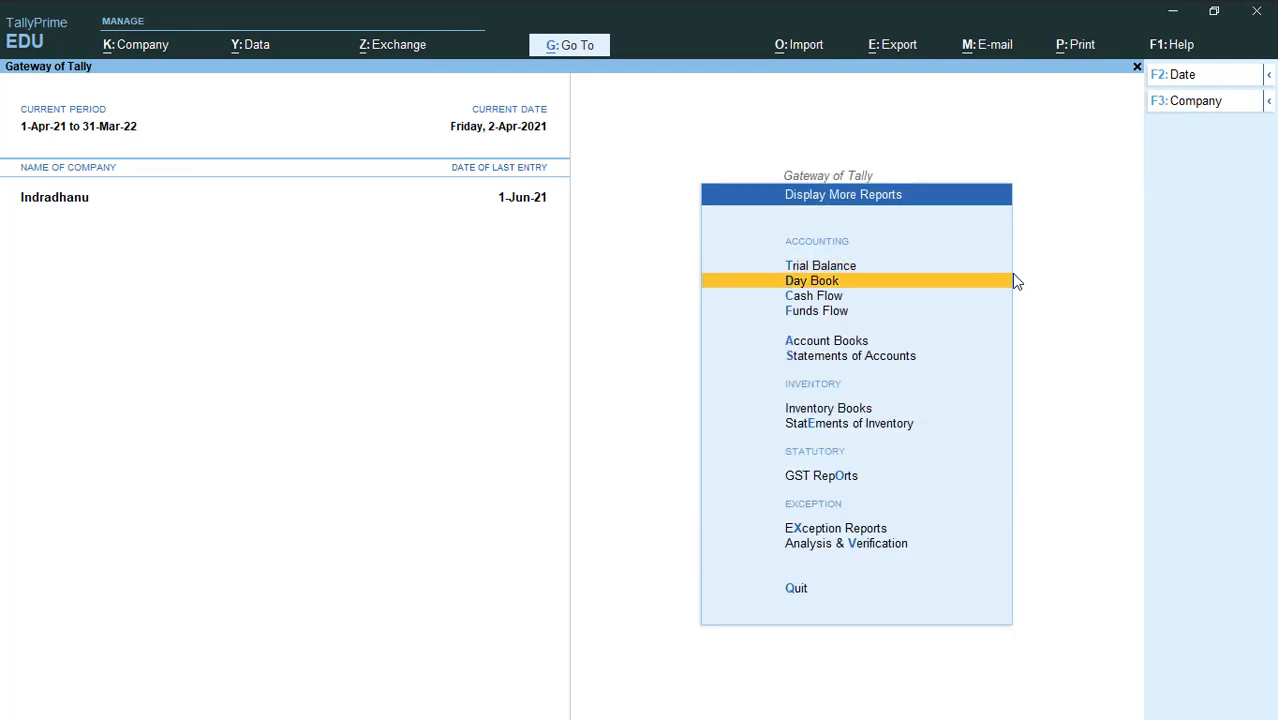
{"action": "key", "text": "Down"}
{"action": "key", "text": "Down"}
{"action": "key", "text": "Down"}
{"action": "key", "text": "Down"}
{"action": "key", "text": "Return"}
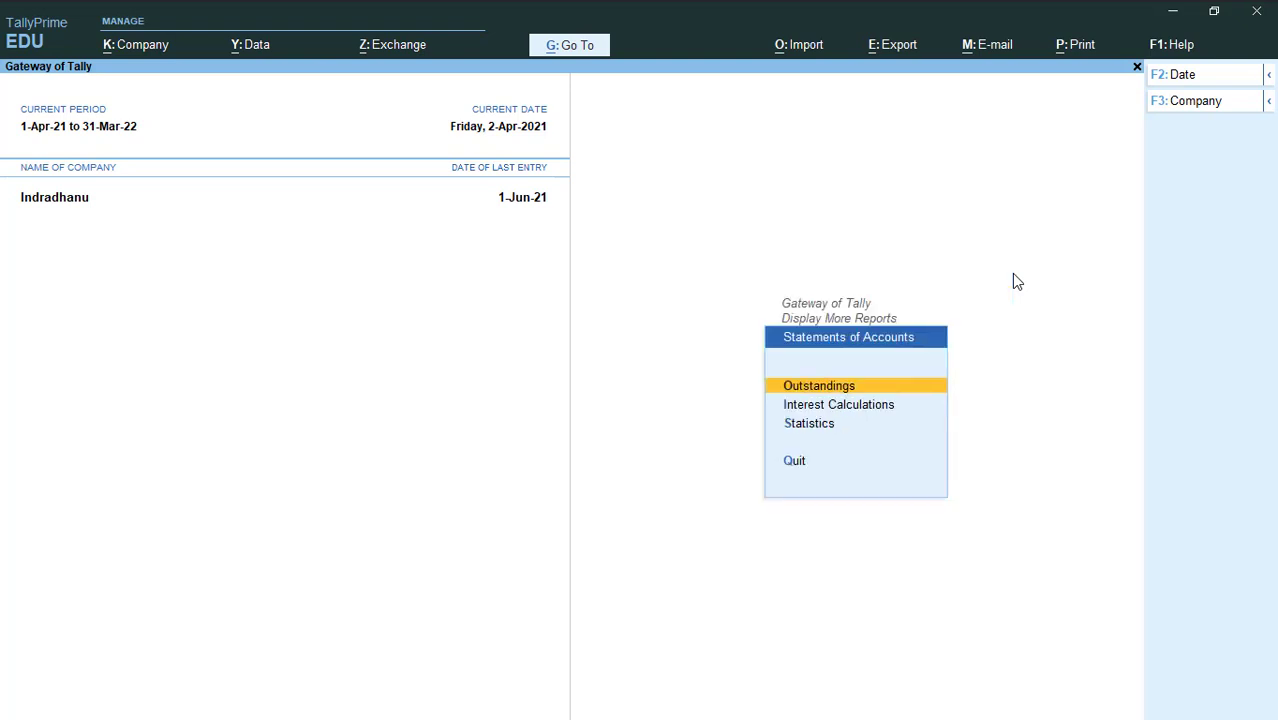
{"action": "key", "text": "Down"}
{"action": "key", "text": "Down"}
{"action": "key", "text": "Return"}
- Open the Payment voucher register for June from Statistics and set its period to 1-Apr-21 to 1-Jun-21
{"action": "key", "text": "Down"}
{"action": "key", "text": "Down"}
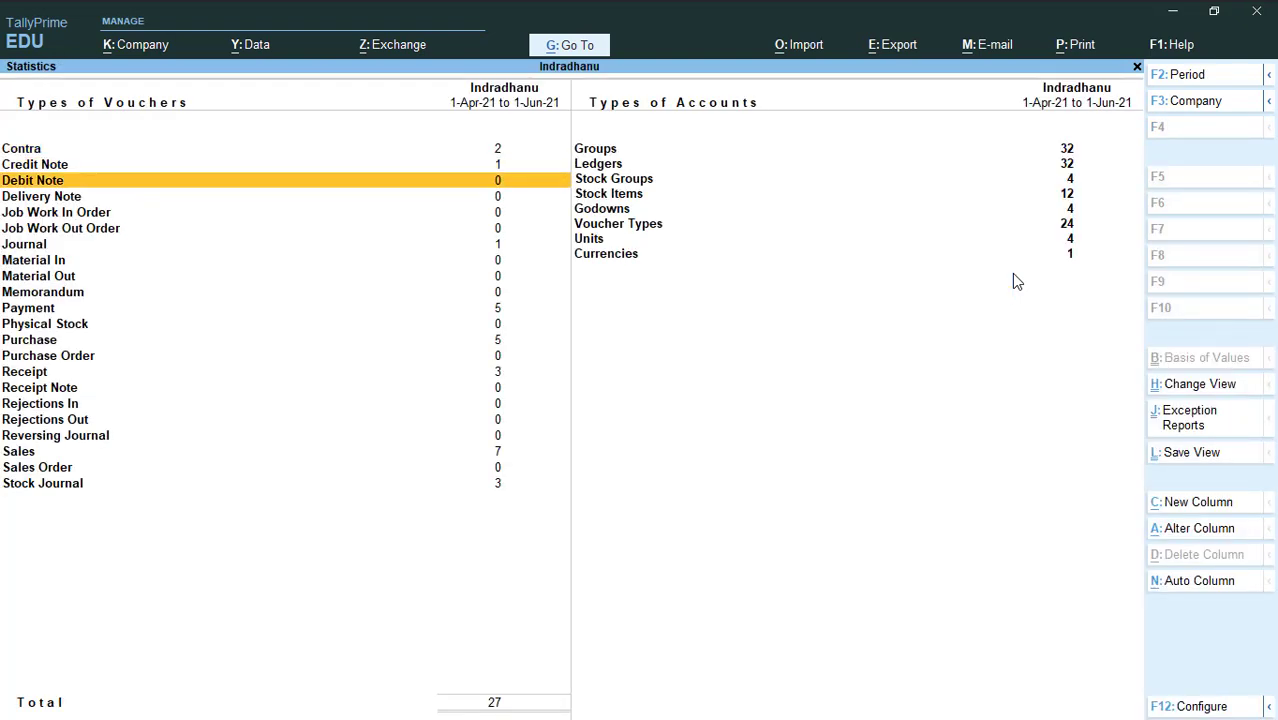
{"action": "key", "text": "Down"}
{"action": "key", "text": "Down"}
{"action": "key", "text": "Down"}
{"action": "key", "text": "Down"}
{"action": "key", "text": "Down"}
{"action": "key", "text": "Down"}
{"action": "key", "text": "Down"}
{"action": "key", "text": "Down"}
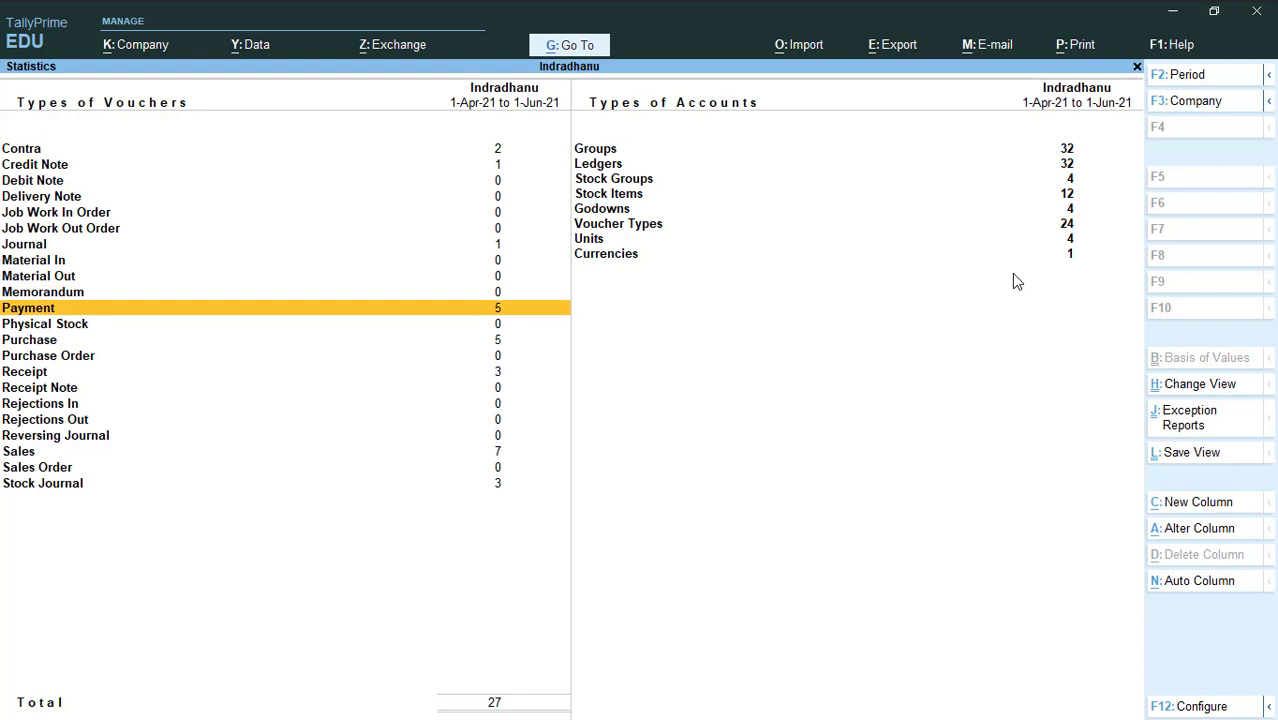
{"action": "key", "text": "Return"}
{"action": "key", "text": "Return"}
{"action": "key", "text": "F2"}
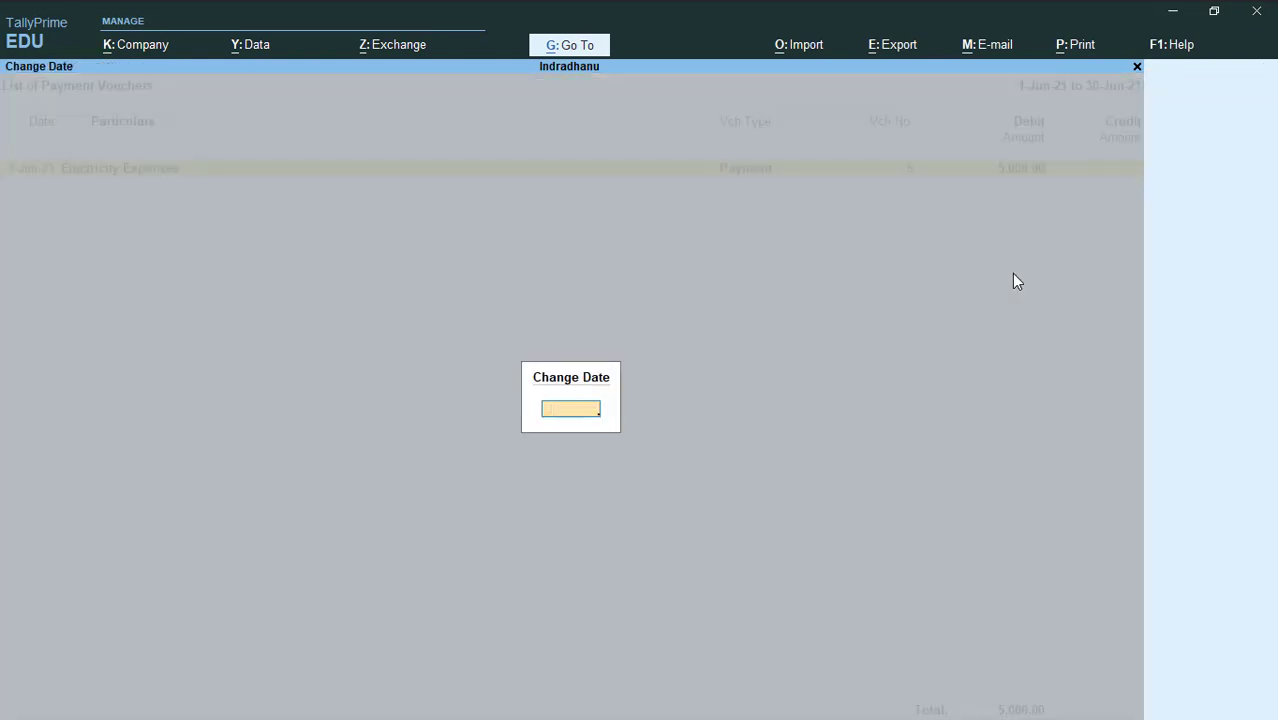
{"action": "key", "text": "Return"}
- Examine the dates and number sequence of the listed payment vouchers to find where a missed entry belongs
{"action": "key", "text": "Up"}
{"action": "key", "text": "Up"}
{"action": "key", "text": "Up"}
{"action": "key", "text": "Up"}
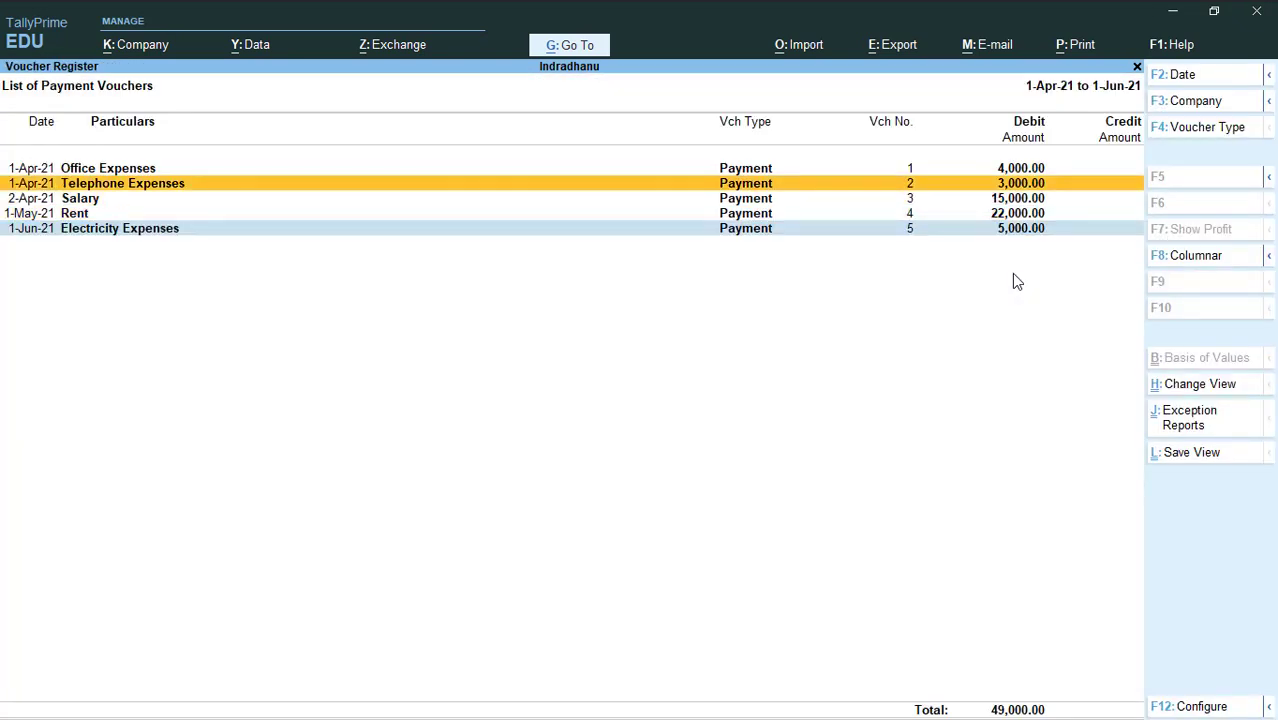
{"action": "key", "text": "Down"}
{"action": "key", "text": "Down"}
{"action": "key", "text": "Down"}
{"action": "key", "text": "Down"}
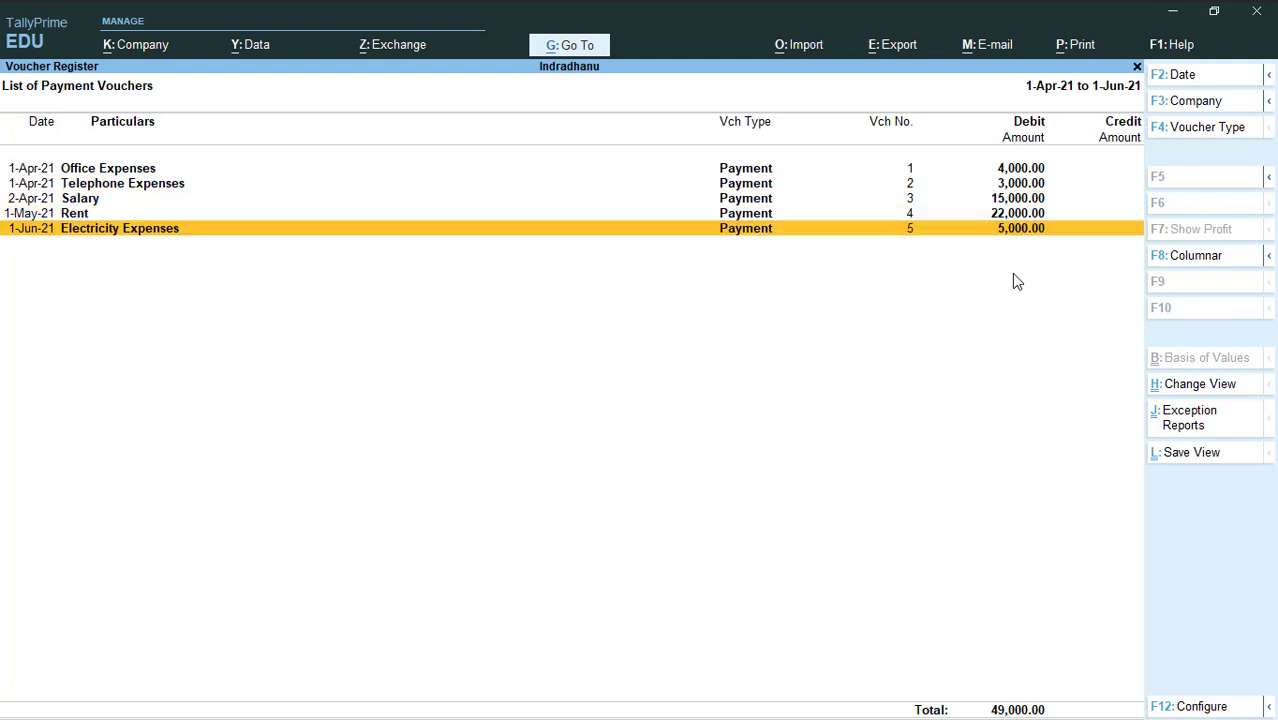
{"action": "key", "text": "Up"}
{"action": "key", "text": "Up"}
{"action": "key", "text": "Up"}
{"action": "key", "text": "Up"}
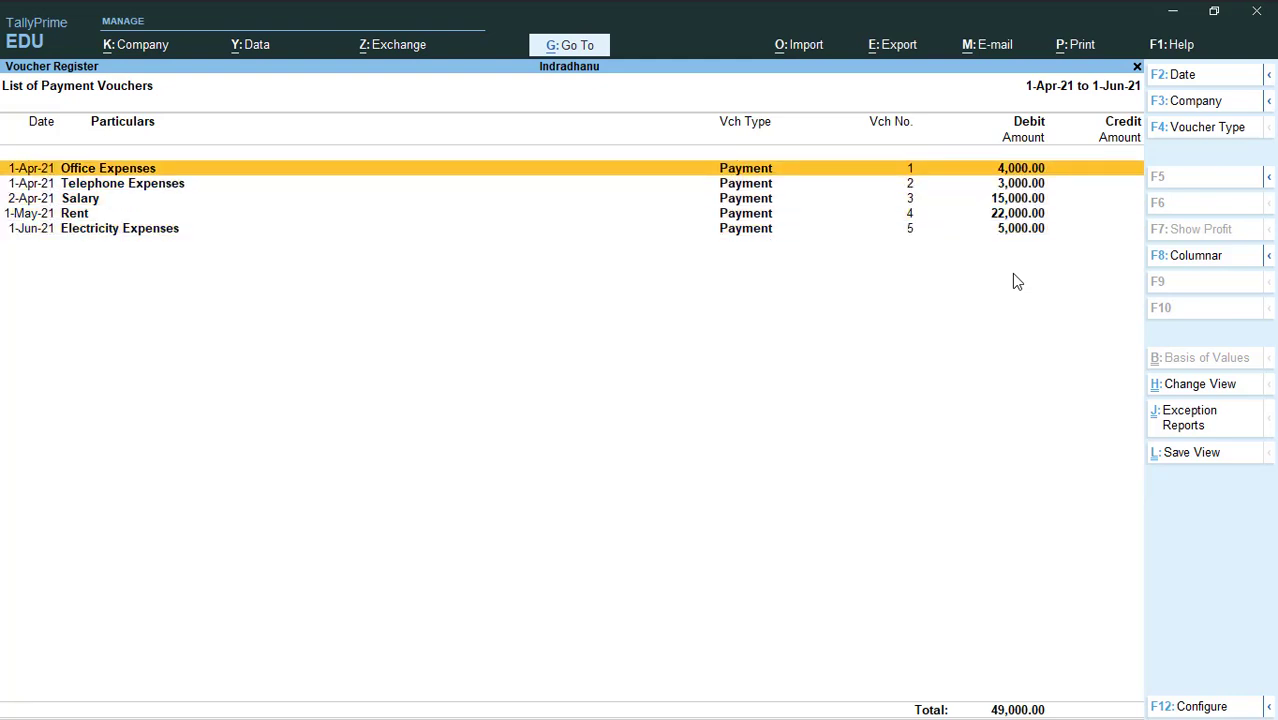
{"action": "key", "text": "Down"}
{"action": "key", "text": "Down"}
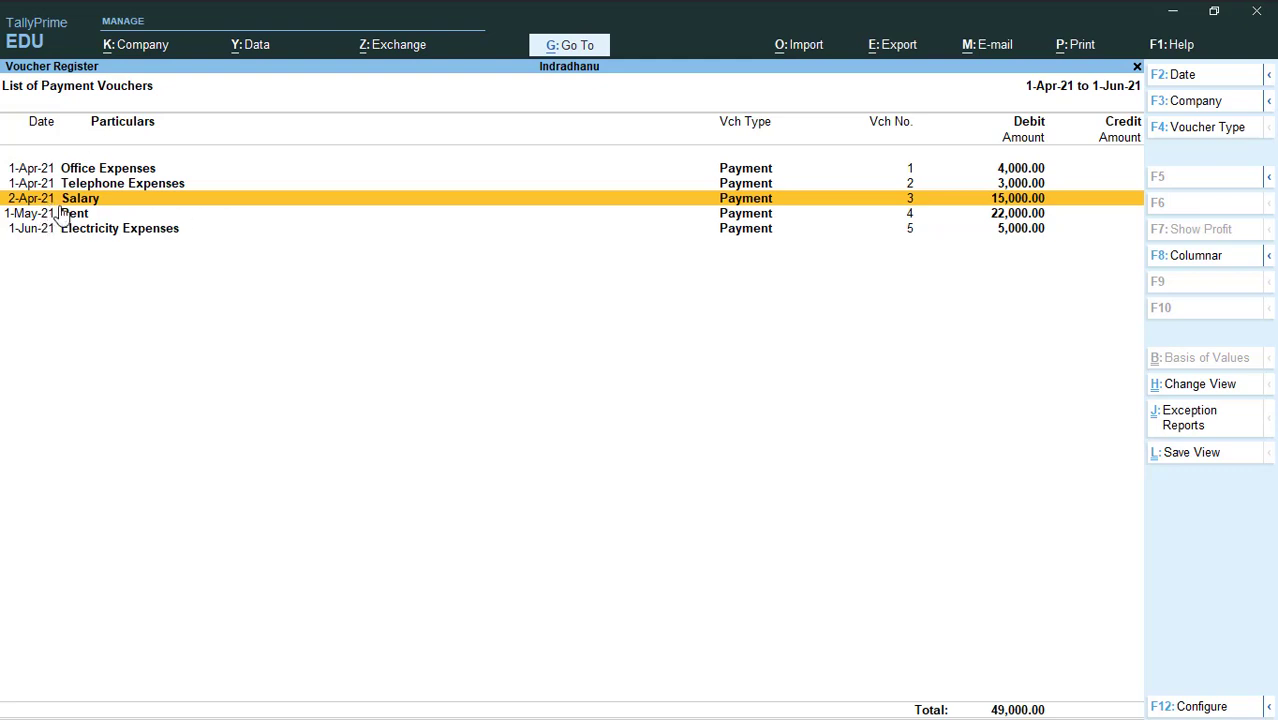
{"action": "left_click", "coordinate": [87, 221]}
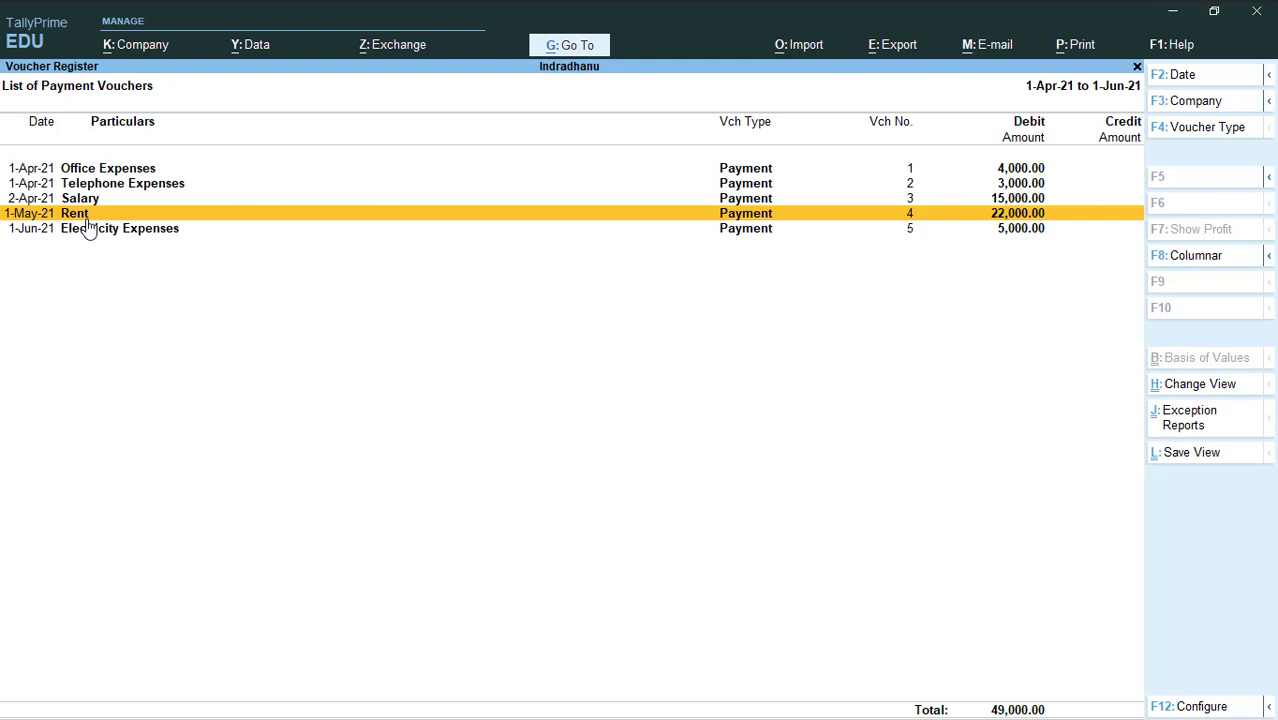
{"action": "key", "text": "Down"}
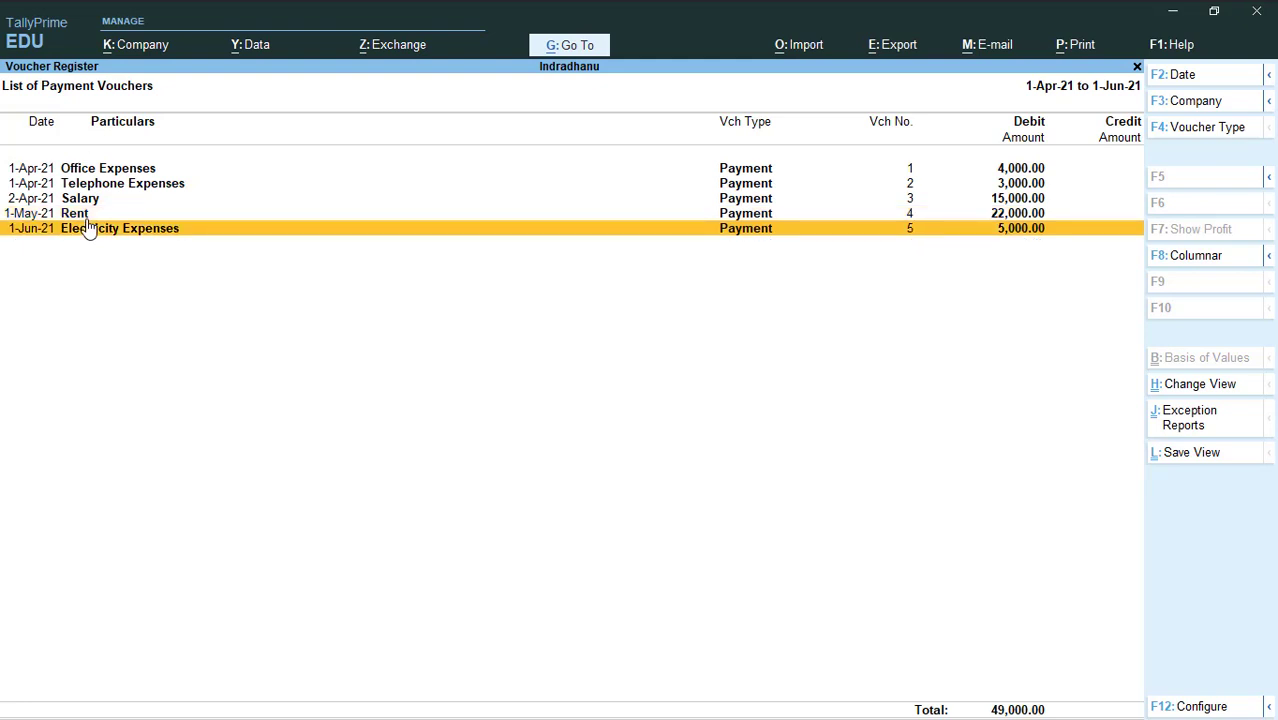
{"action": "key", "text": "Up"}
{"action": "key", "text": "Up"}
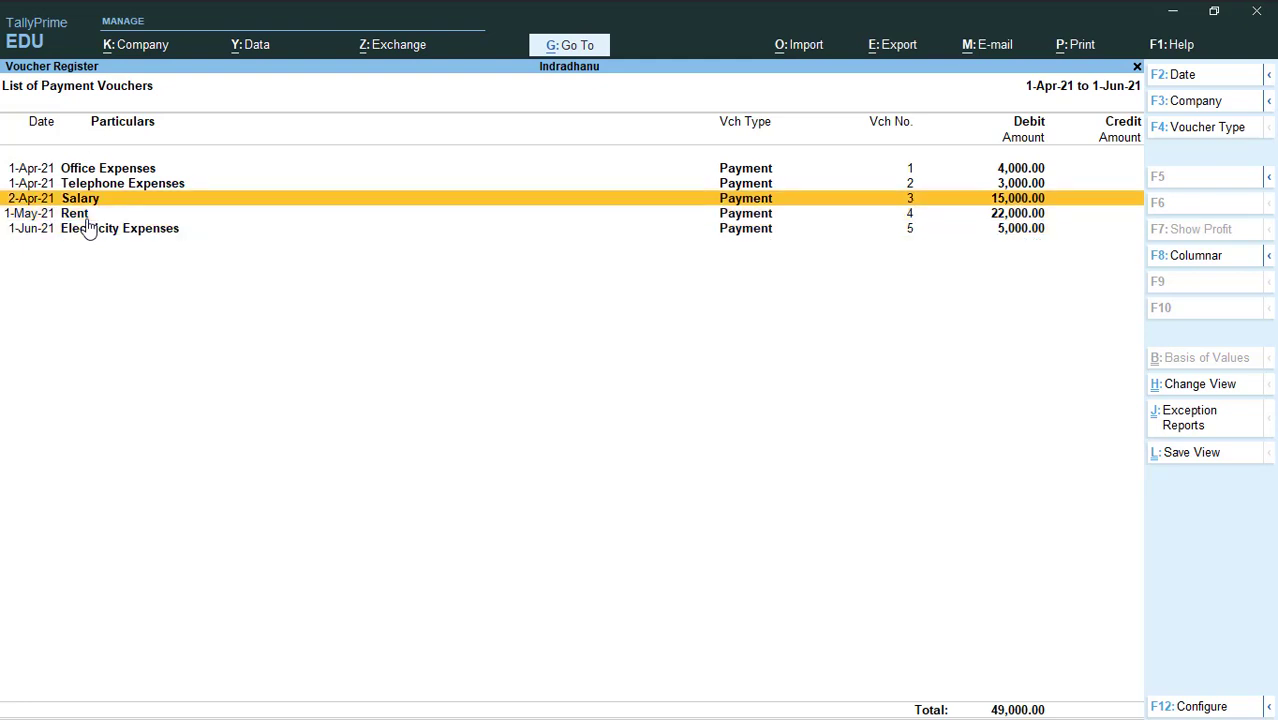
{"action": "key", "text": "Down"}
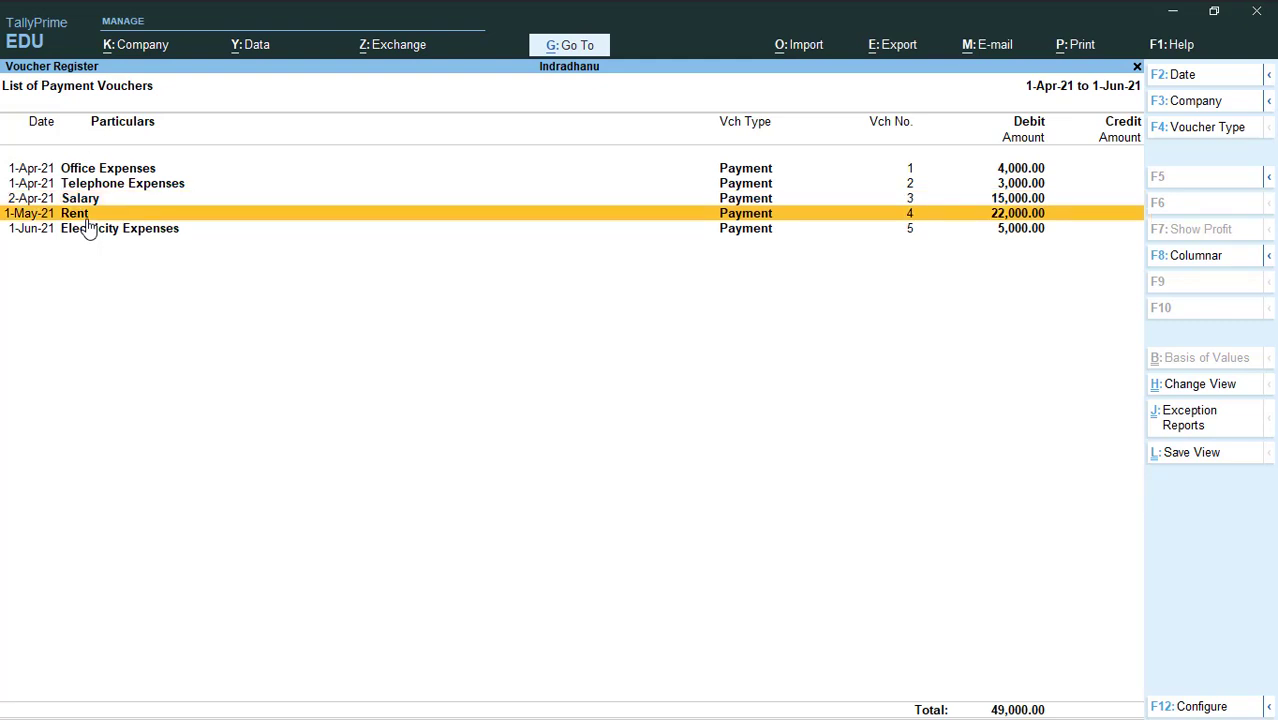
{"action": "key", "text": "Down"}
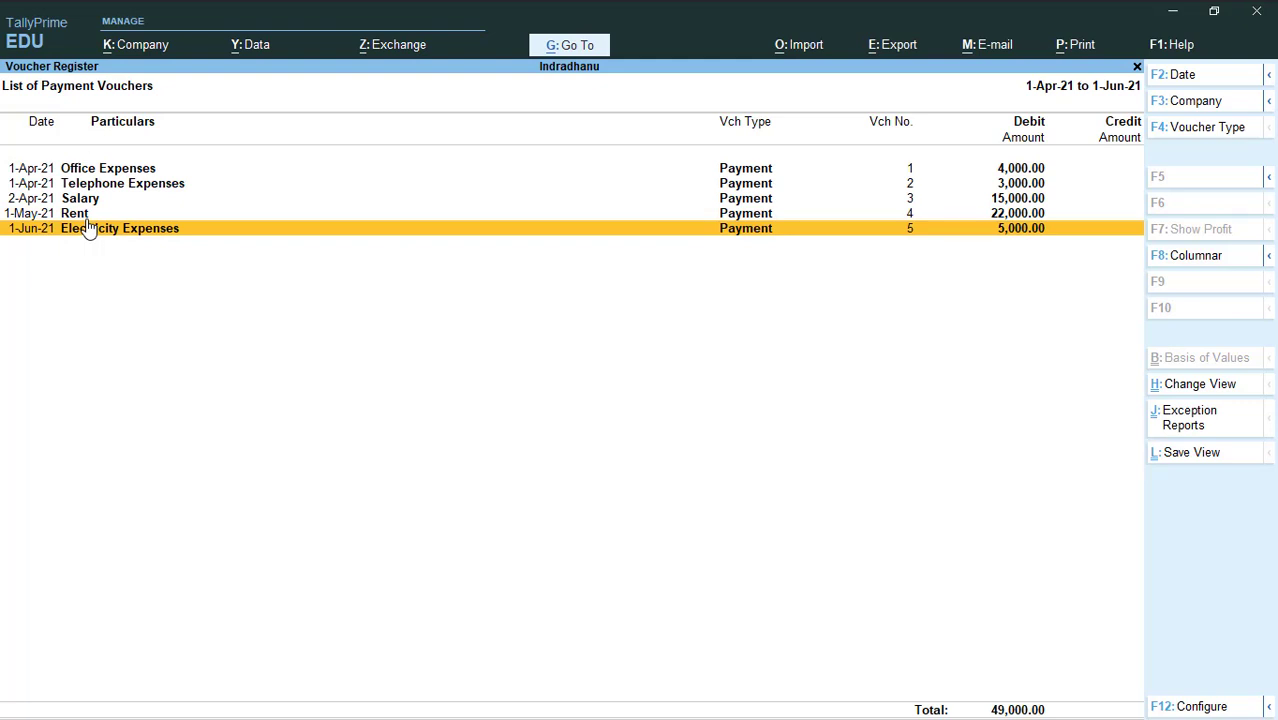
- Insert a payment voucher before the Salary entry of 2-Apr-21, with State Bank of India as the account
{"action": "key", "text": "Up"}
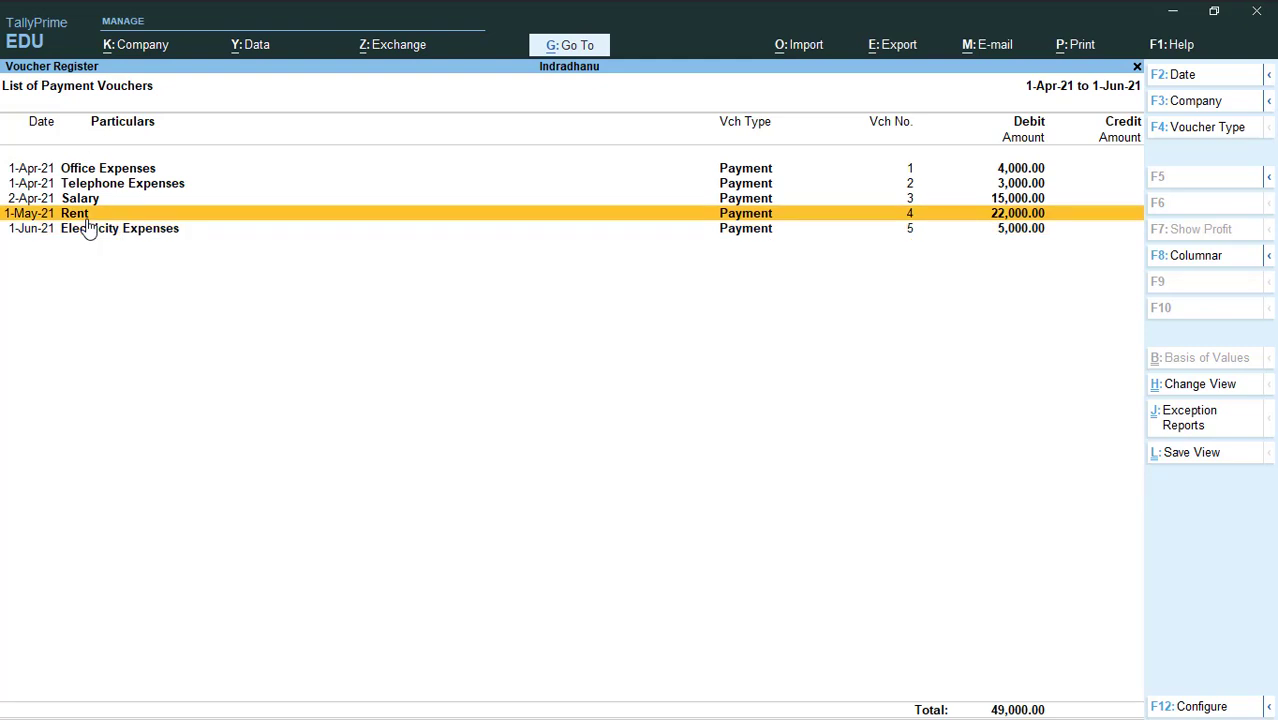
{"action": "key", "text": "Up"}
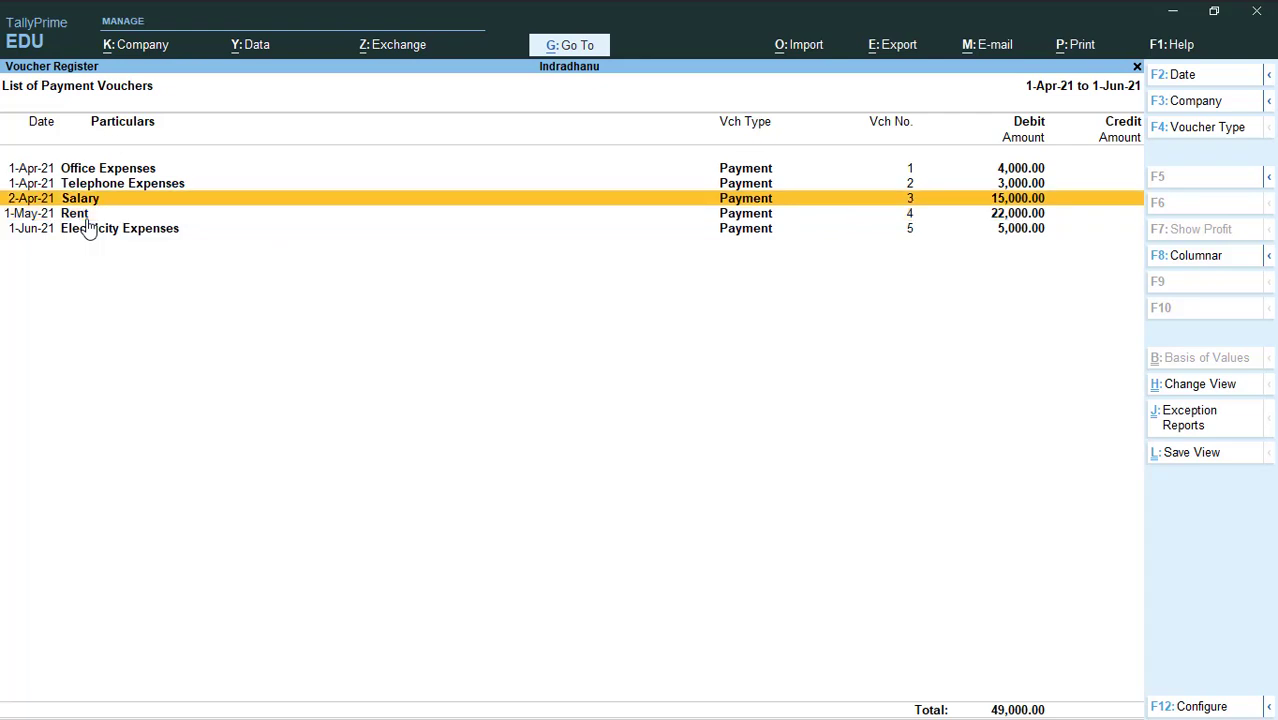
{"action": "key", "text": "alt"}
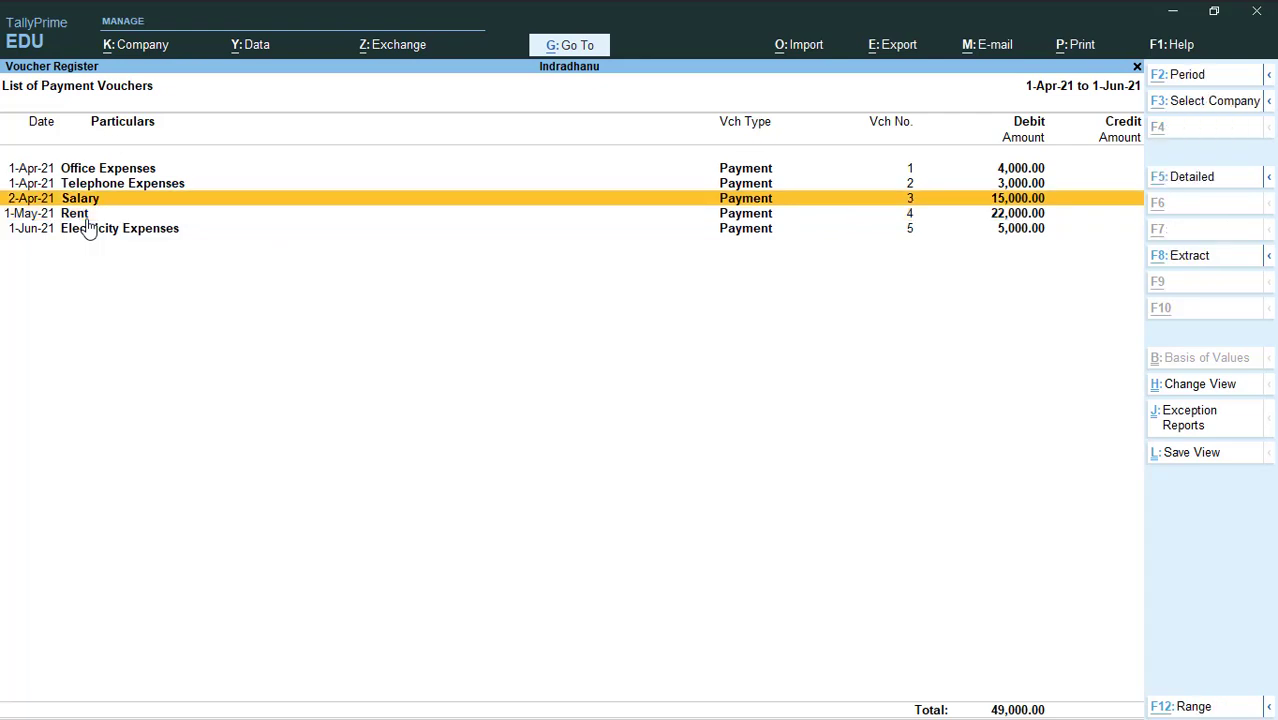
{"action": "key", "text": "alt+i"}
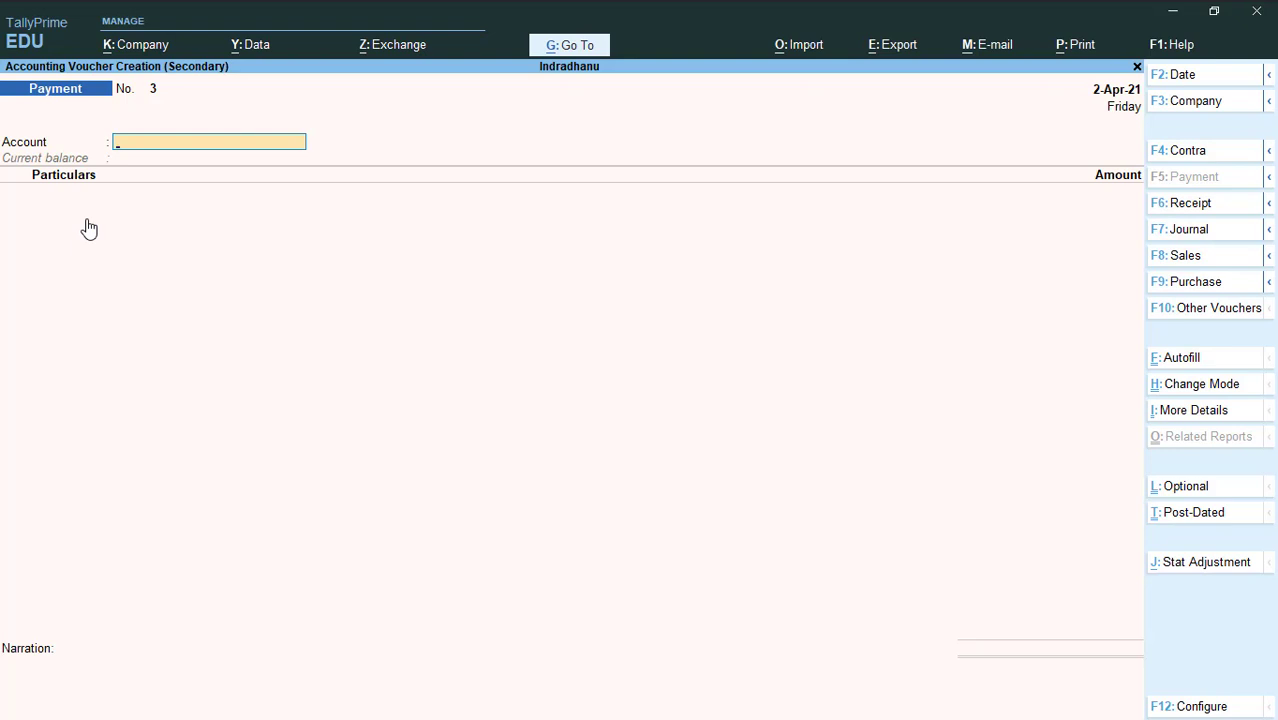
{"action": "type", "text": "Sta"}
{"action": "key", "text": "Return"}
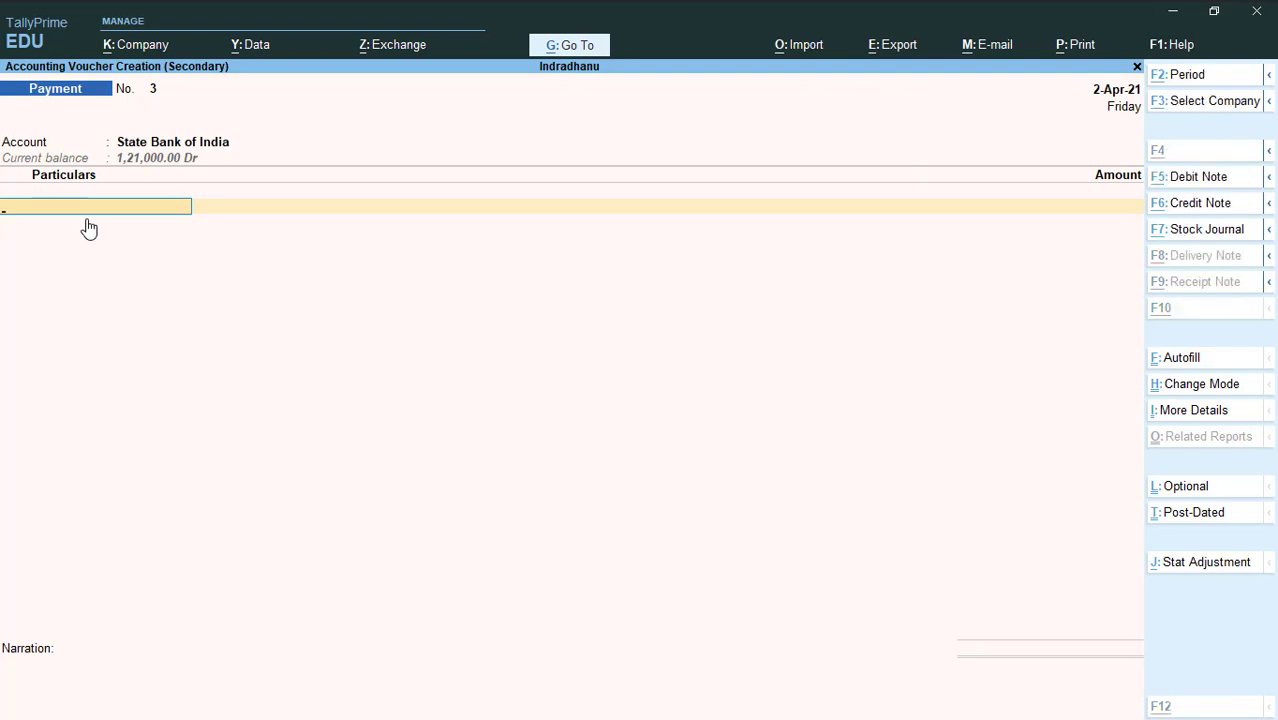
- Create a Conveyance ledger under Indirect Expenses for the payment voucher's particulars
{"action": "key", "text": "alt+c"}
{"action": "type", "text": "Conveyance"}
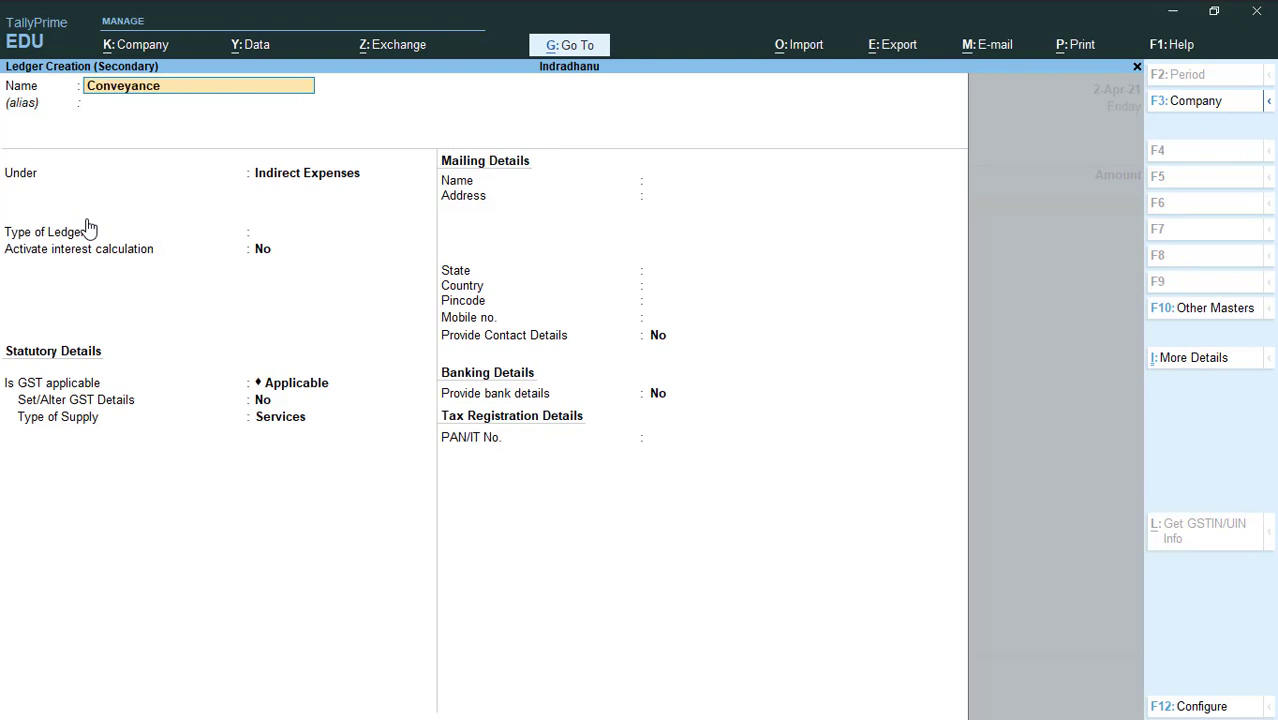
{"action": "key", "text": "Return"}
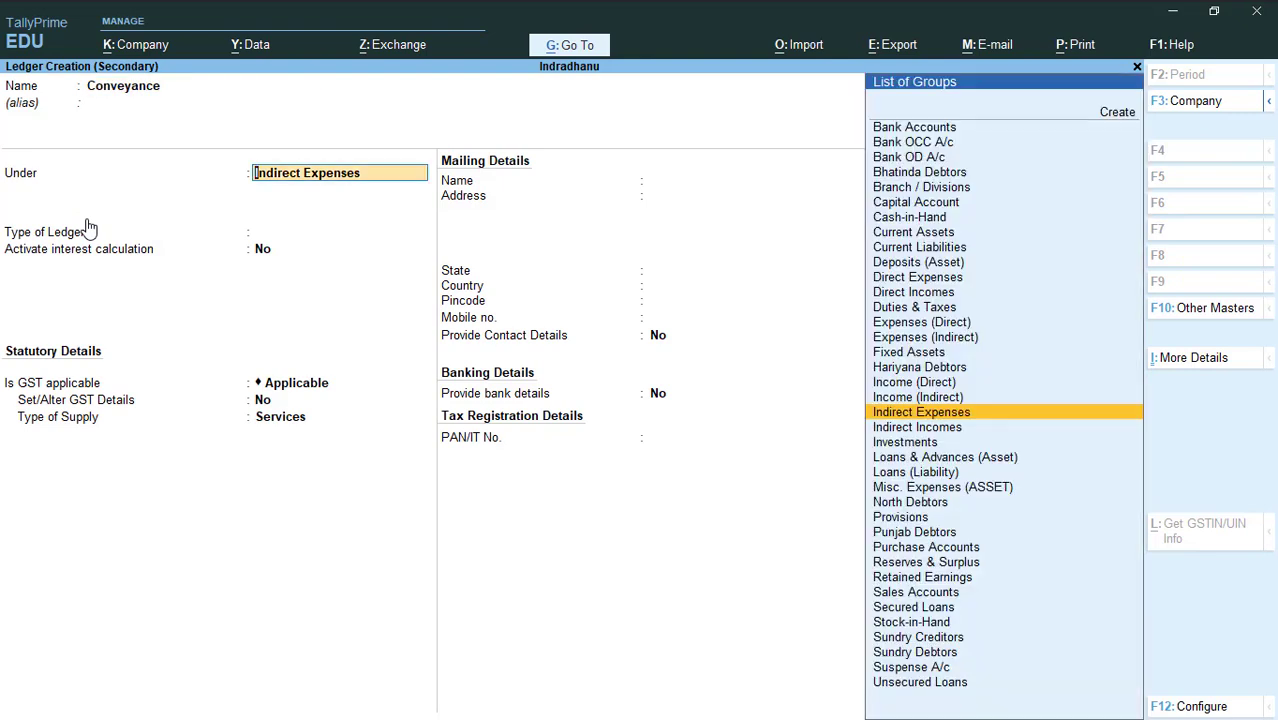
{"action": "key", "text": "Return"}
{"action": "key", "text": "ctrl+a"}
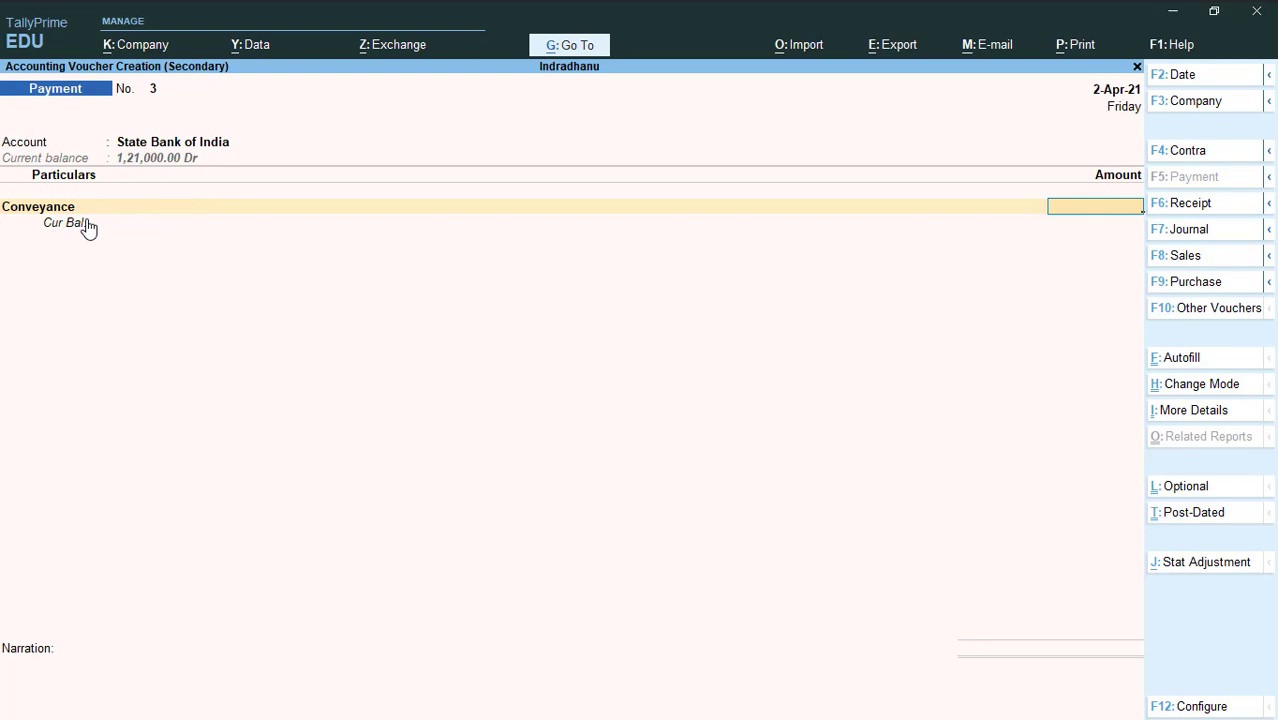
- Enter 6,000 as the Conveyance amount, leave the narration blank and save the payment voucher
{"action": "type", "text": "6000"}
{"action": "key", "text": "Return"}
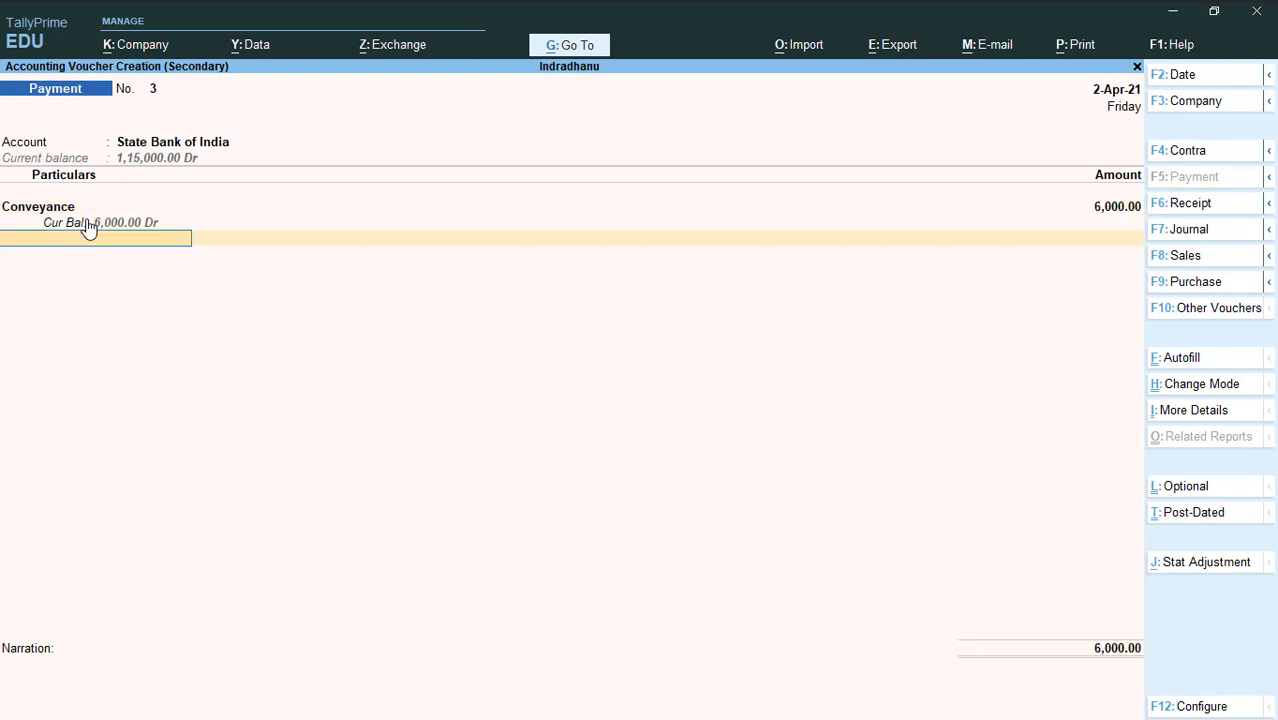
{"action": "key", "text": "Return"}
{"action": "key", "text": "Return"}
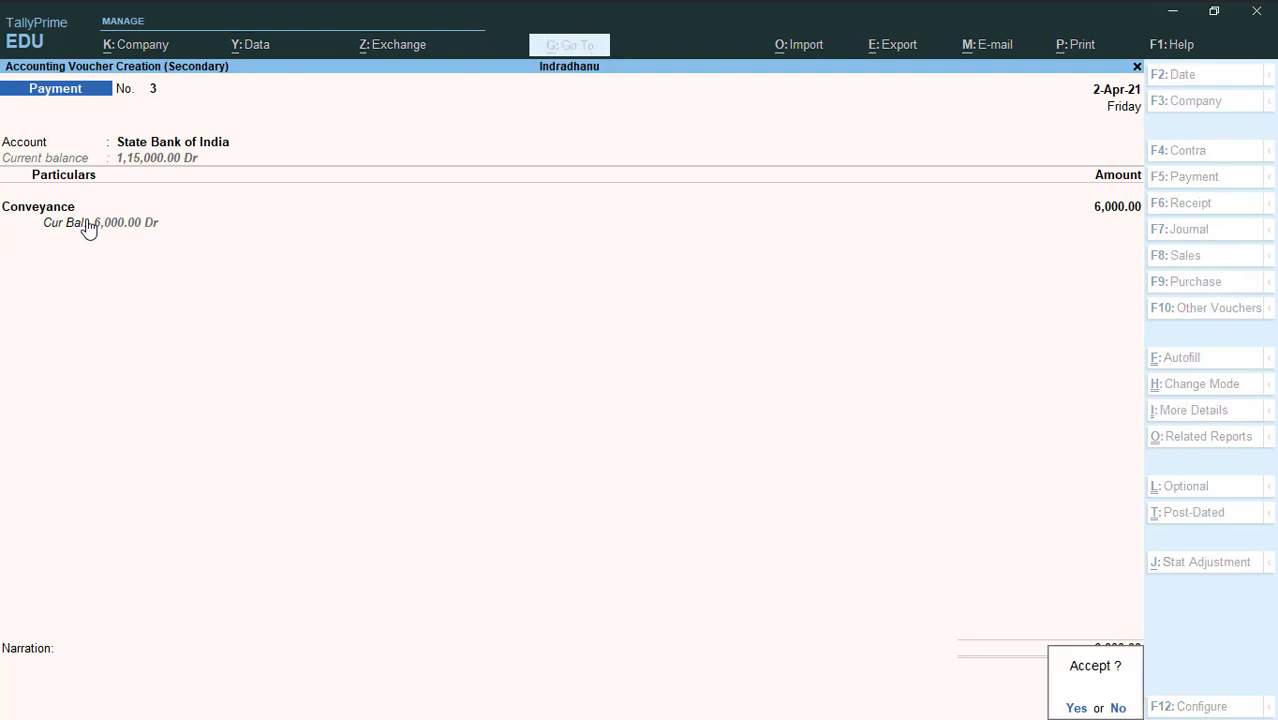
{"action": "key", "text": "Return"}
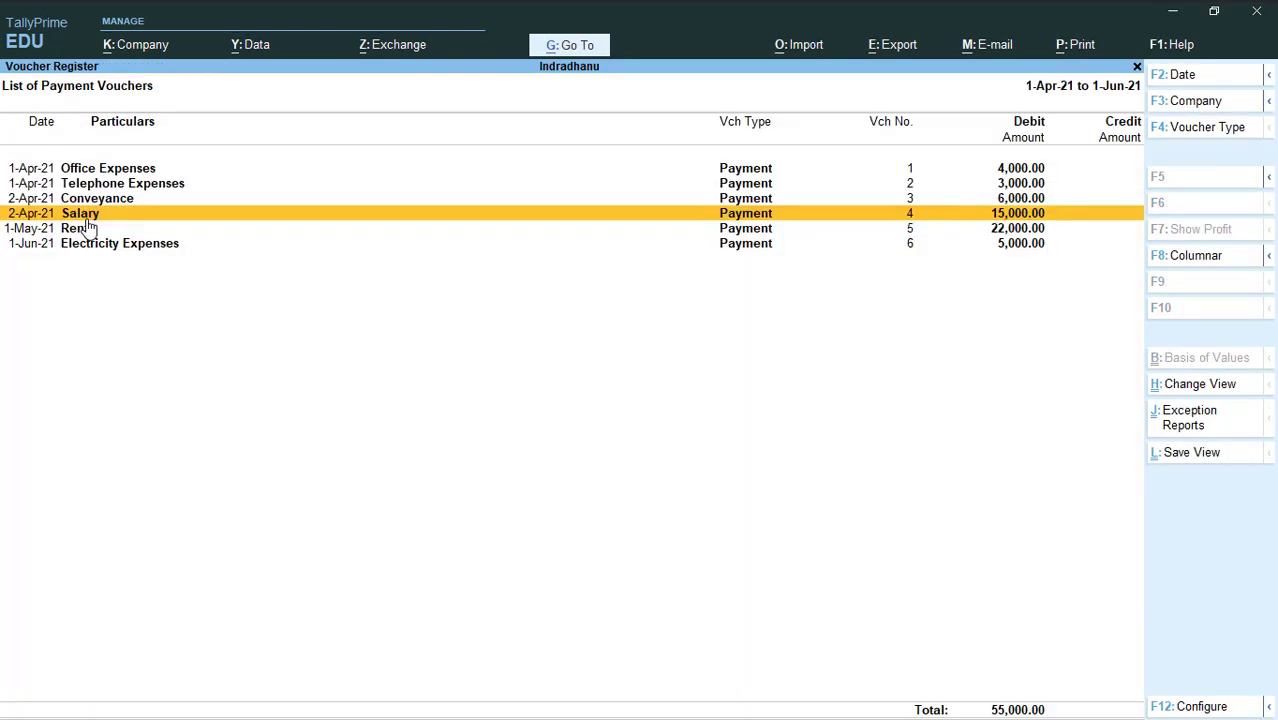
- Change the date of the Conveyance payment voucher to 1-Jul-21 and save it
{"action": "key", "text": "Down"}
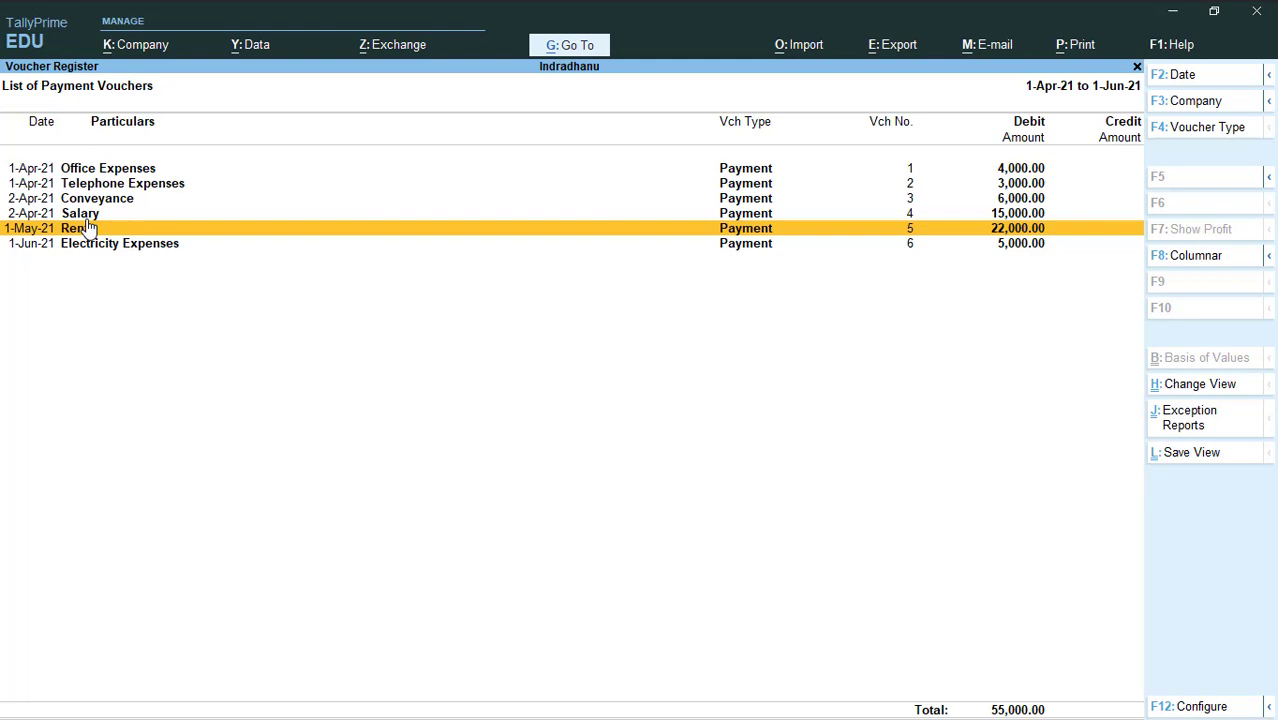
{"action": "key", "text": "Down"}
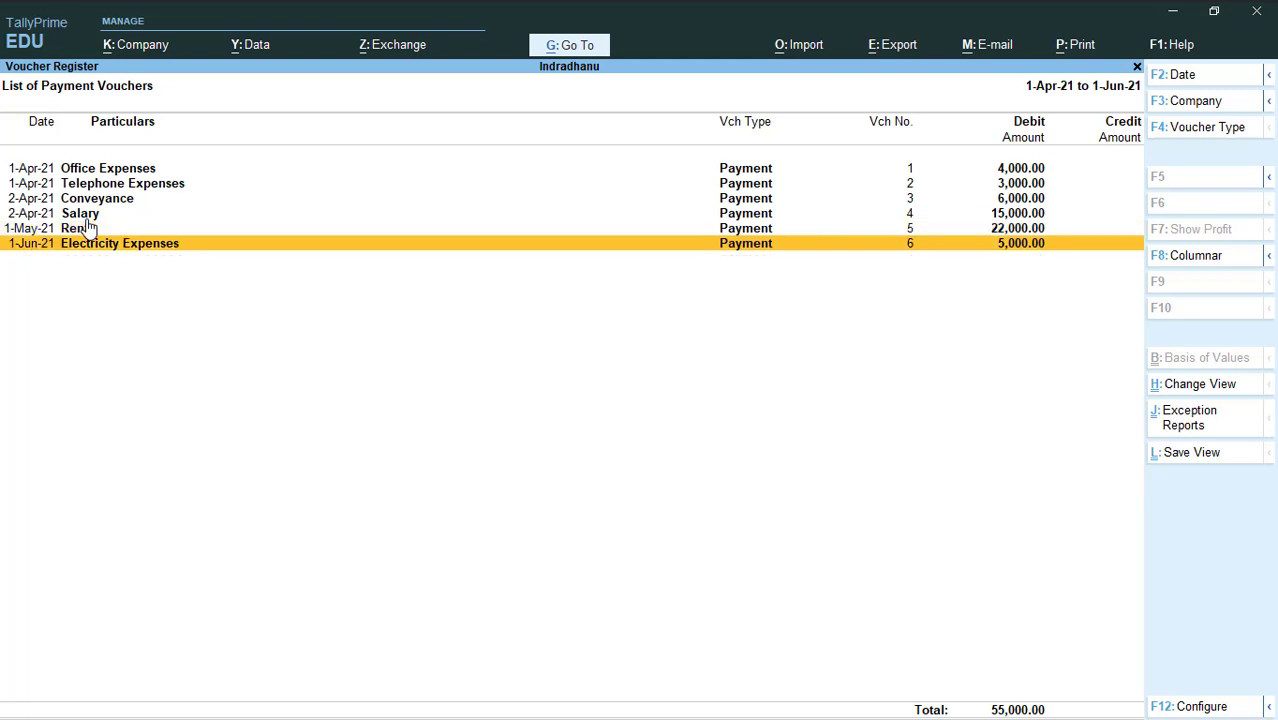
{"action": "key", "text": "Up"}
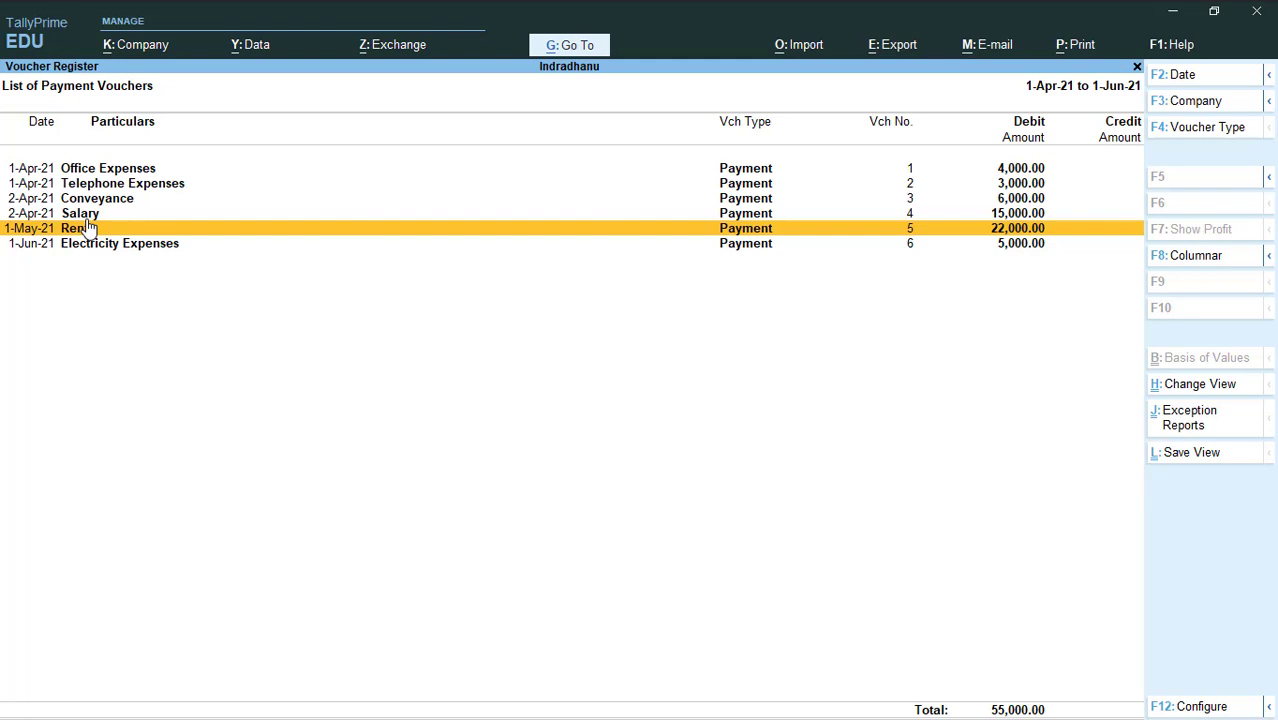
{"action": "key", "text": "Up"}
{"action": "key", "text": "Up"}
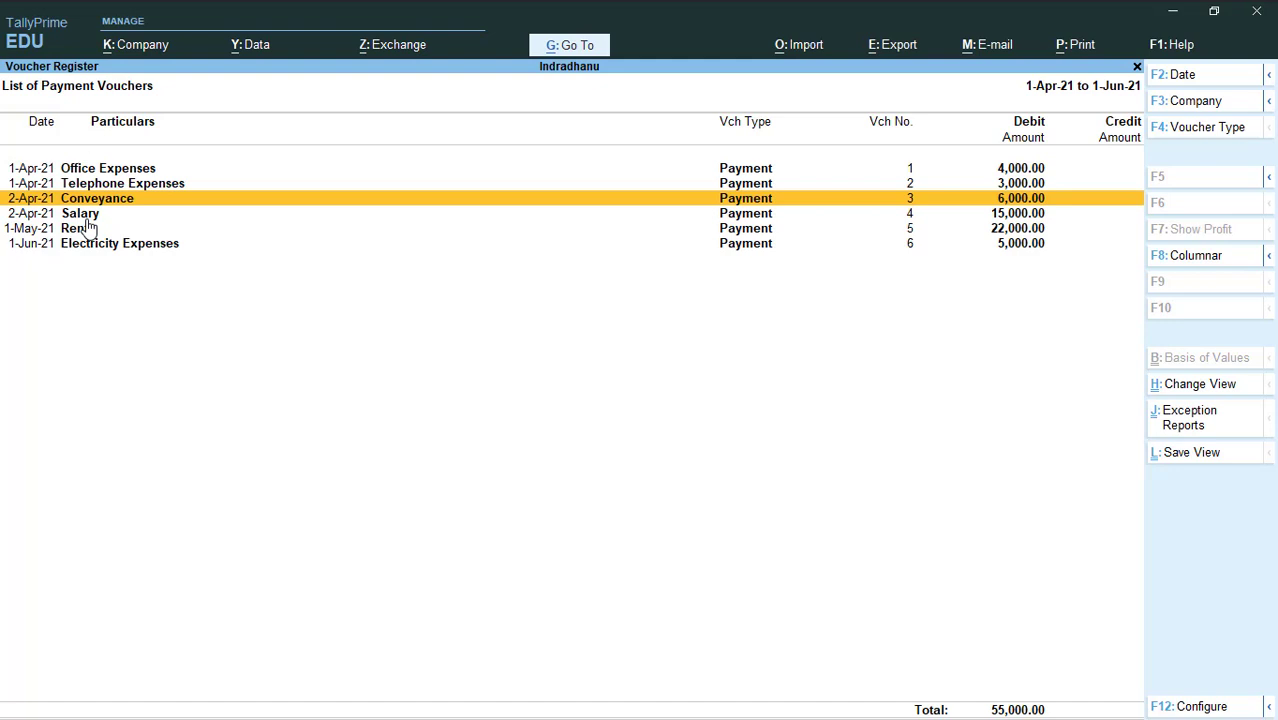
{"action": "key", "text": "Return"}
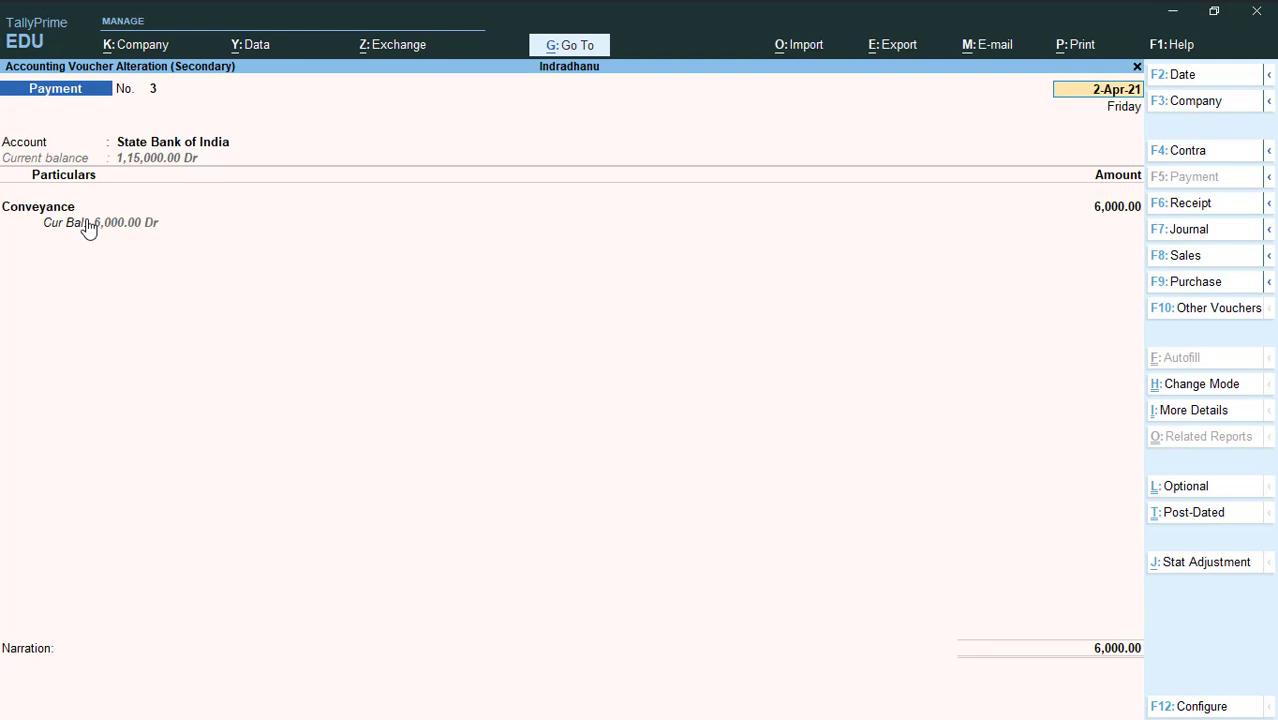
{"action": "key", "text": "F2"}
{"action": "type", "text": "1 7"}
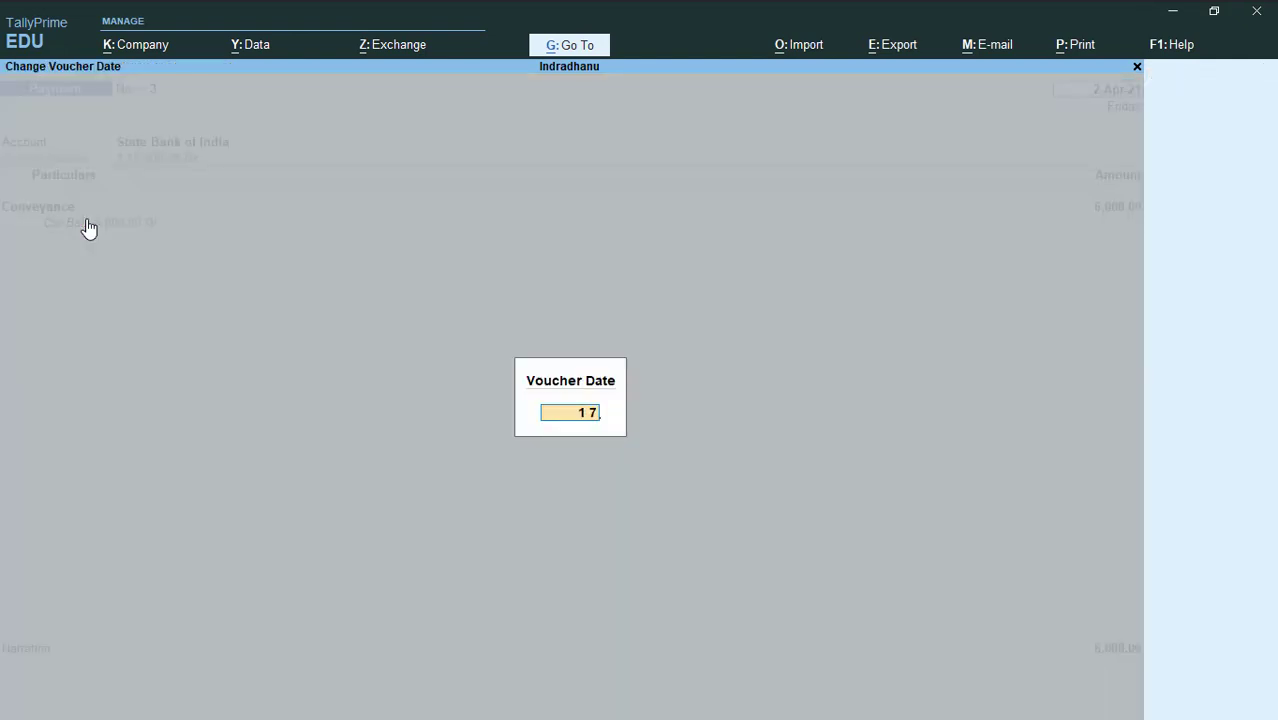
{"action": "key", "text": "Return"}
{"action": "key", "text": "ctrl+a"}
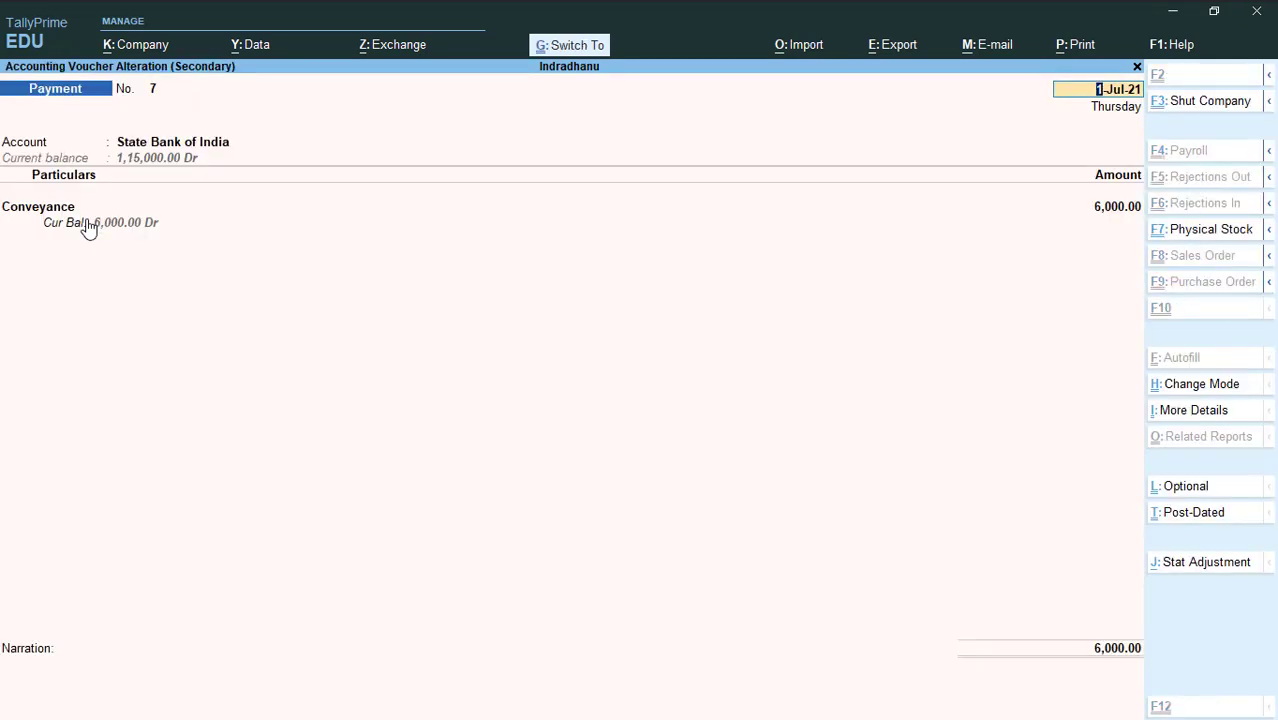
- Examine the order and voucher numbers in the payment register, and check the details of the Salary voucher
{"action": "key", "text": "Down"}
{"action": "key", "text": "Down"}
{"action": "key", "text": "Down"}
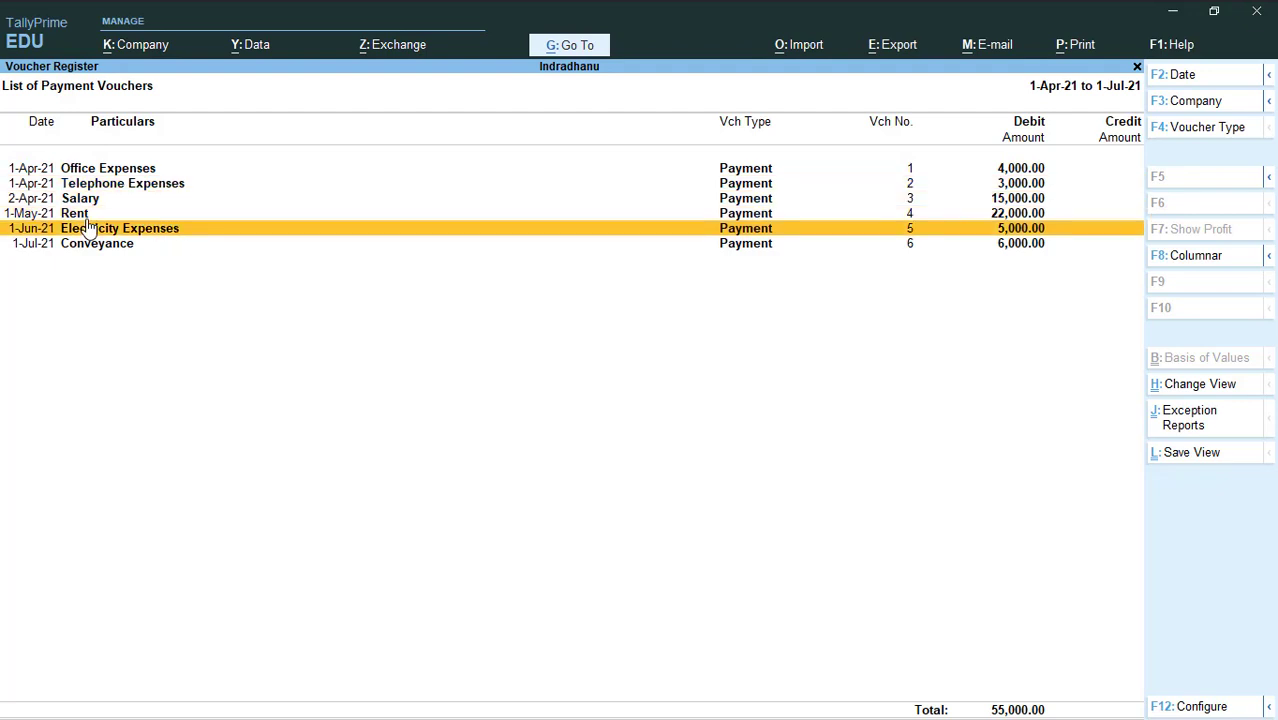
{"action": "key", "text": "Up"}
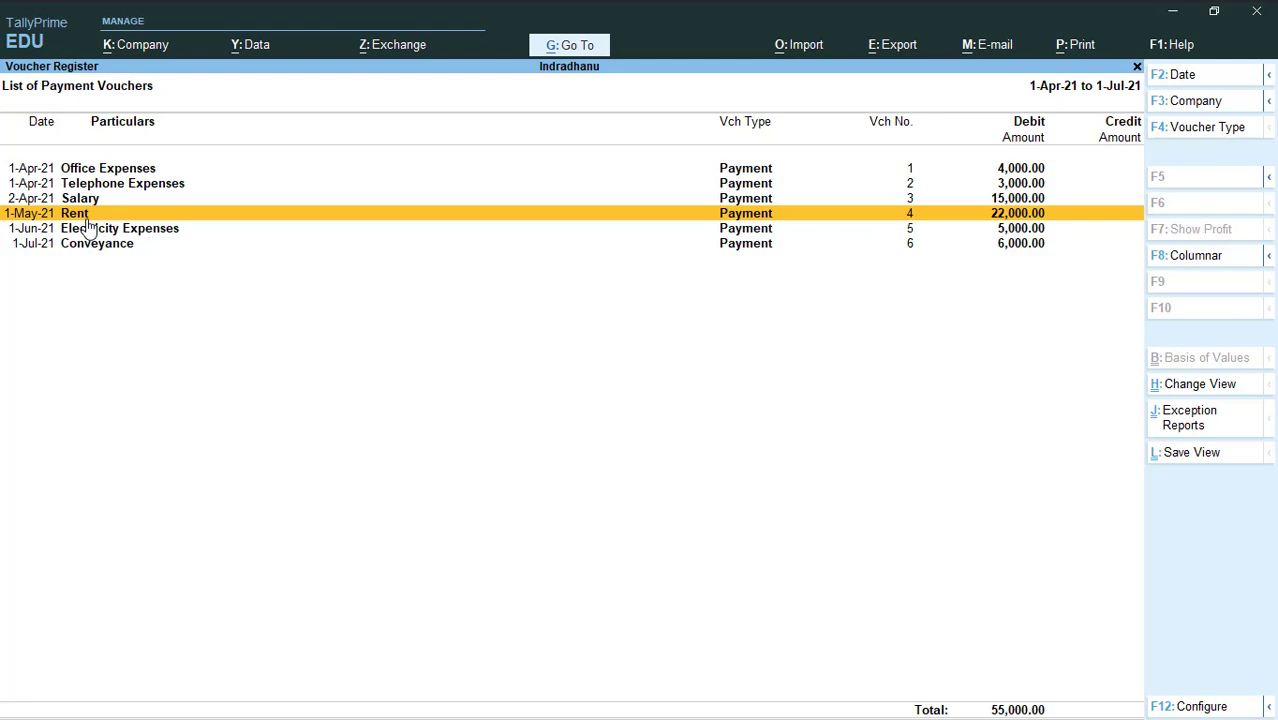
{"action": "left_click", "coordinate": [89, 226]}
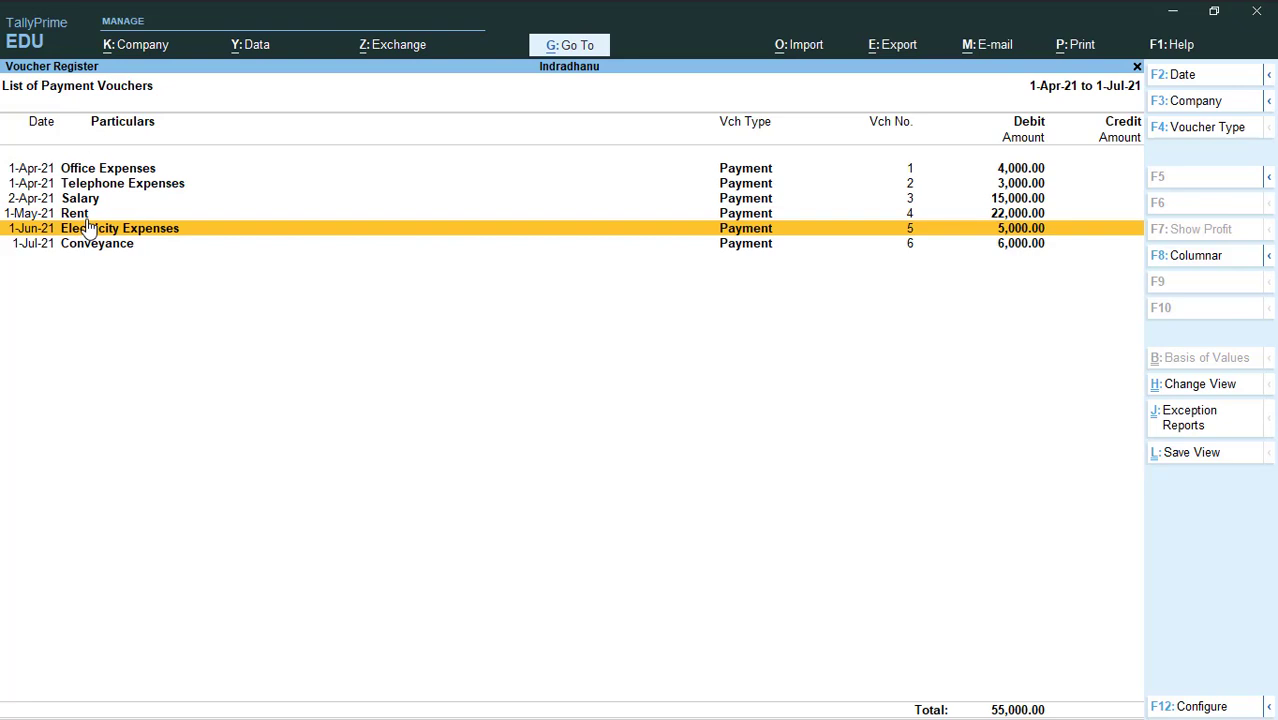
{"action": "key", "text": "Up"}
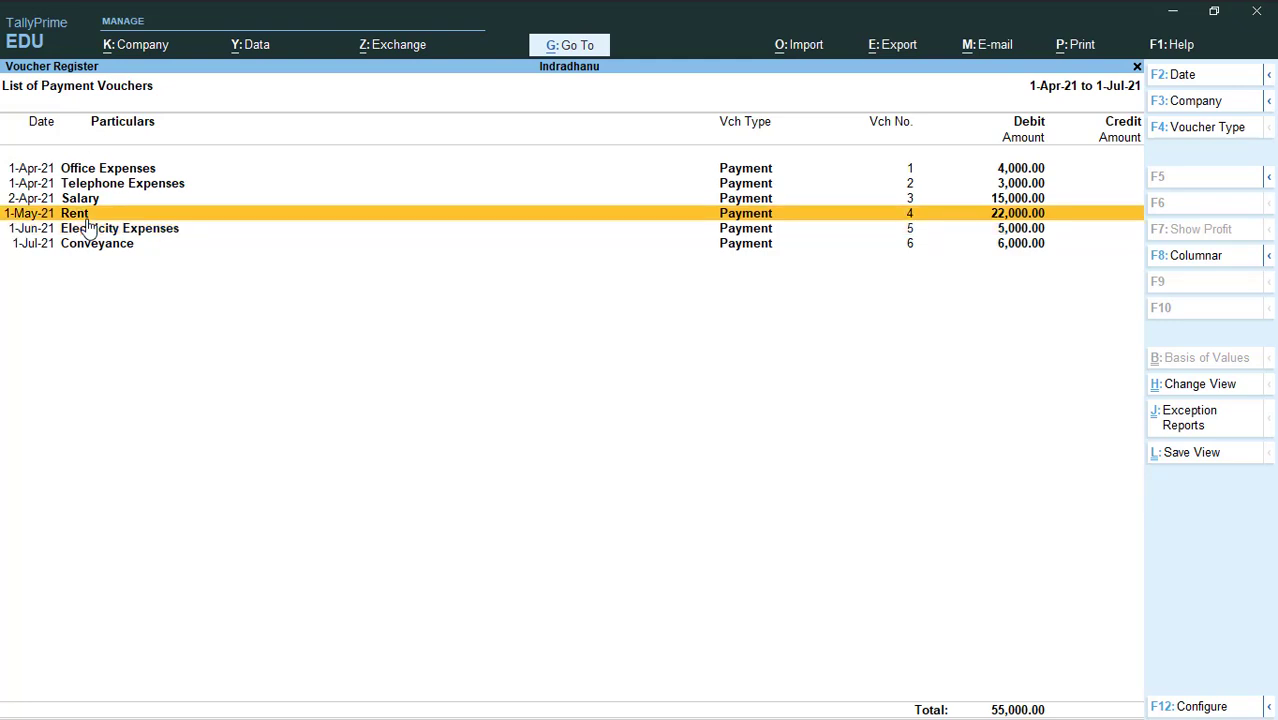
{"action": "key", "text": "Up"}
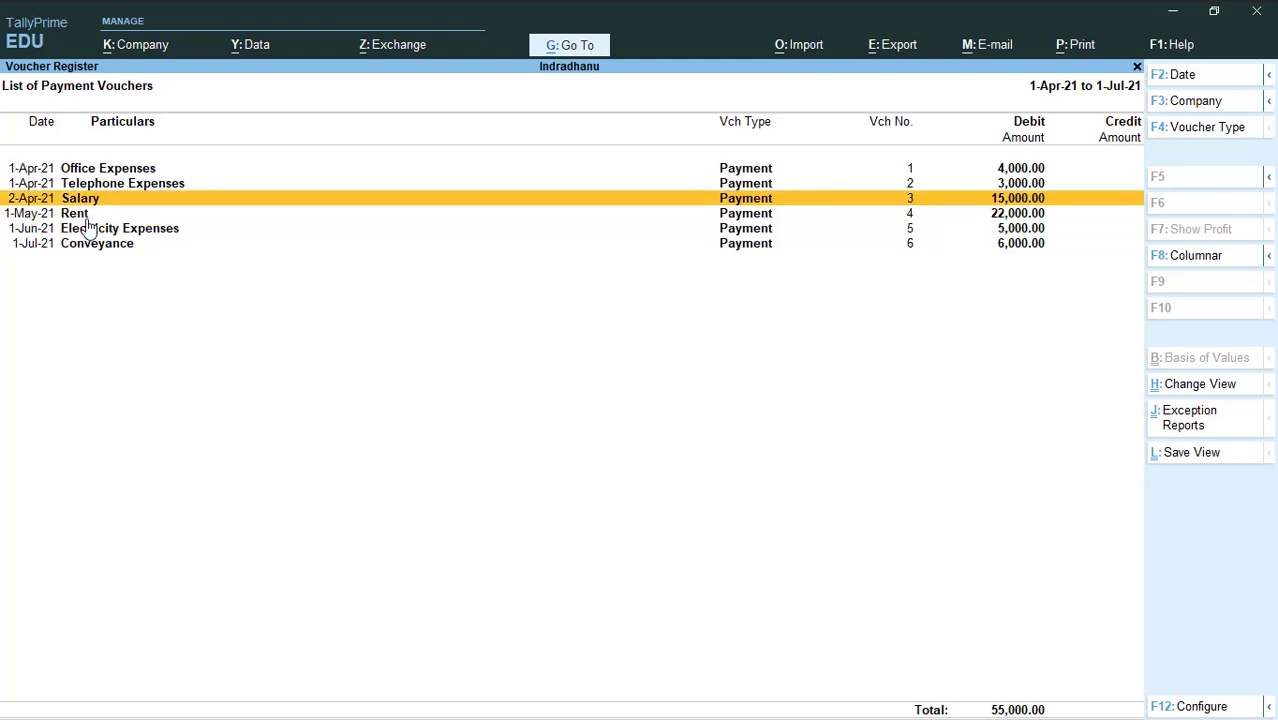
{"action": "key", "text": "Return"}
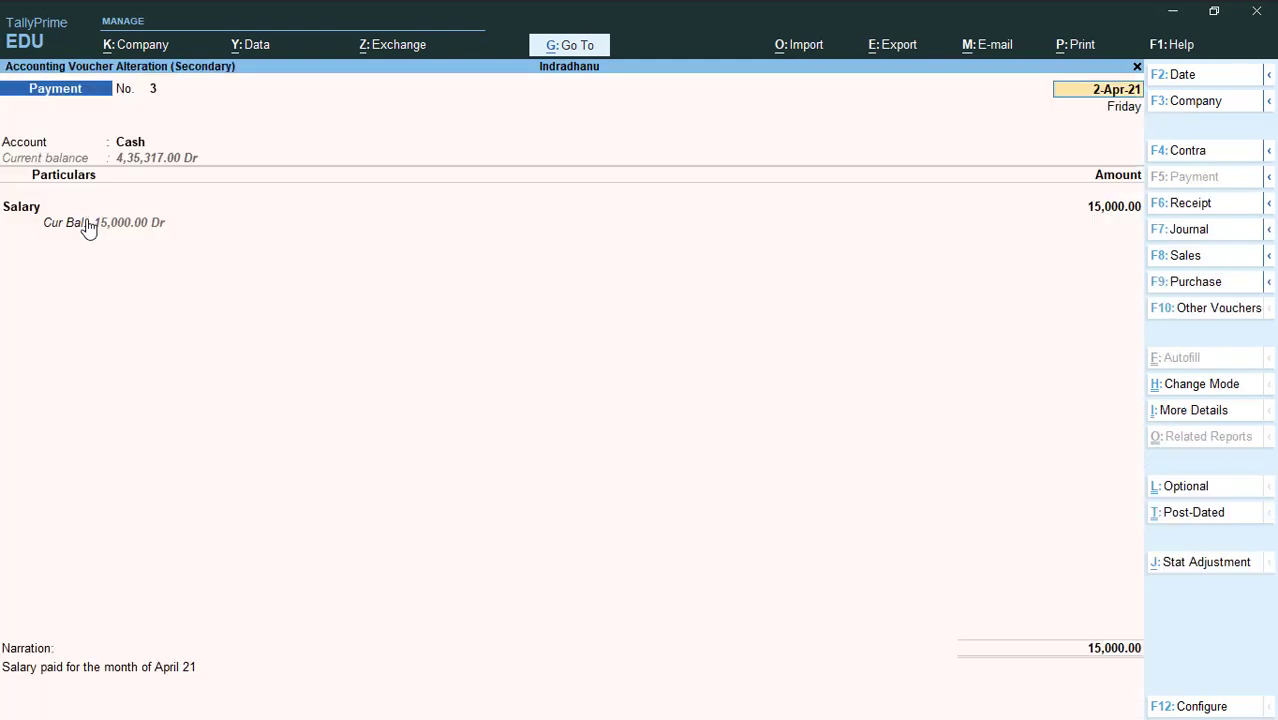
{"action": "key", "text": "BackSpace"}
{"action": "key", "text": "Escape"}
{"action": "key", "text": "Down"}
{"action": "key", "text": "Down"}
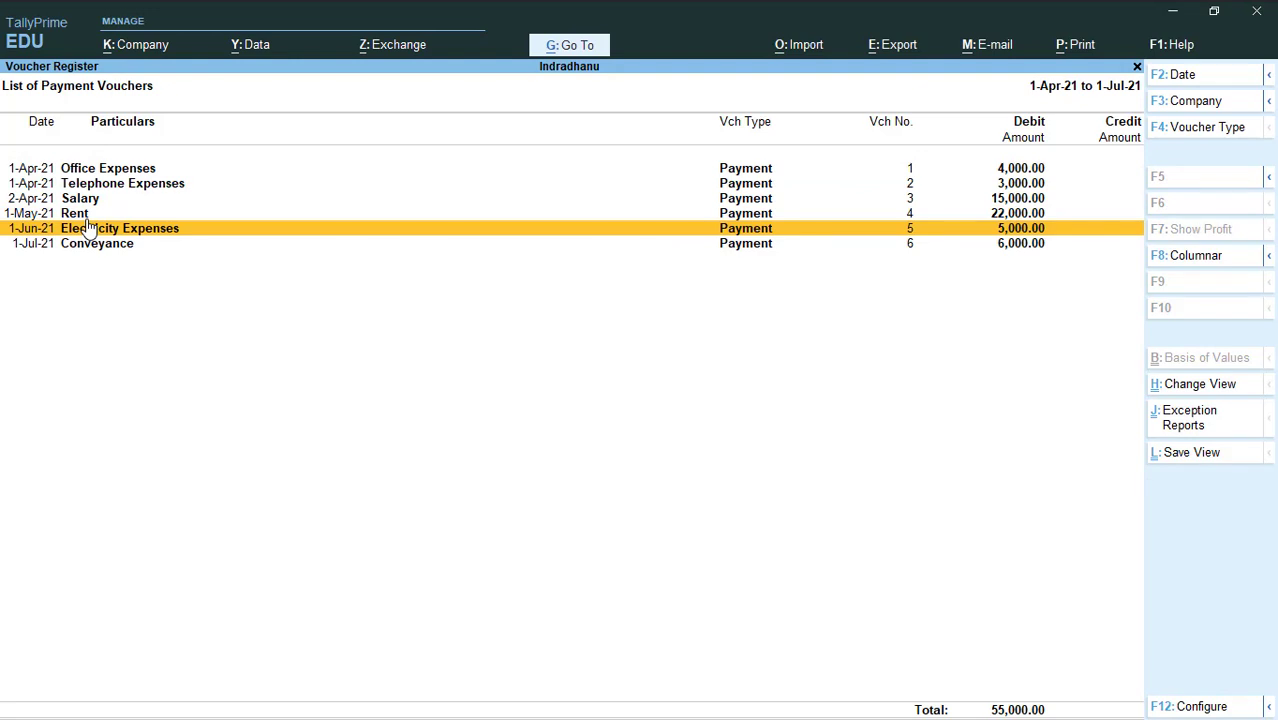
- Delete the Office Expenses payment voucher of 1-Apr-21 from the register
{"action": "key", "text": "Up"}
{"action": "key", "text": "Up"}
{"action": "key", "text": "Up"}
{"action": "key", "text": "Up"}
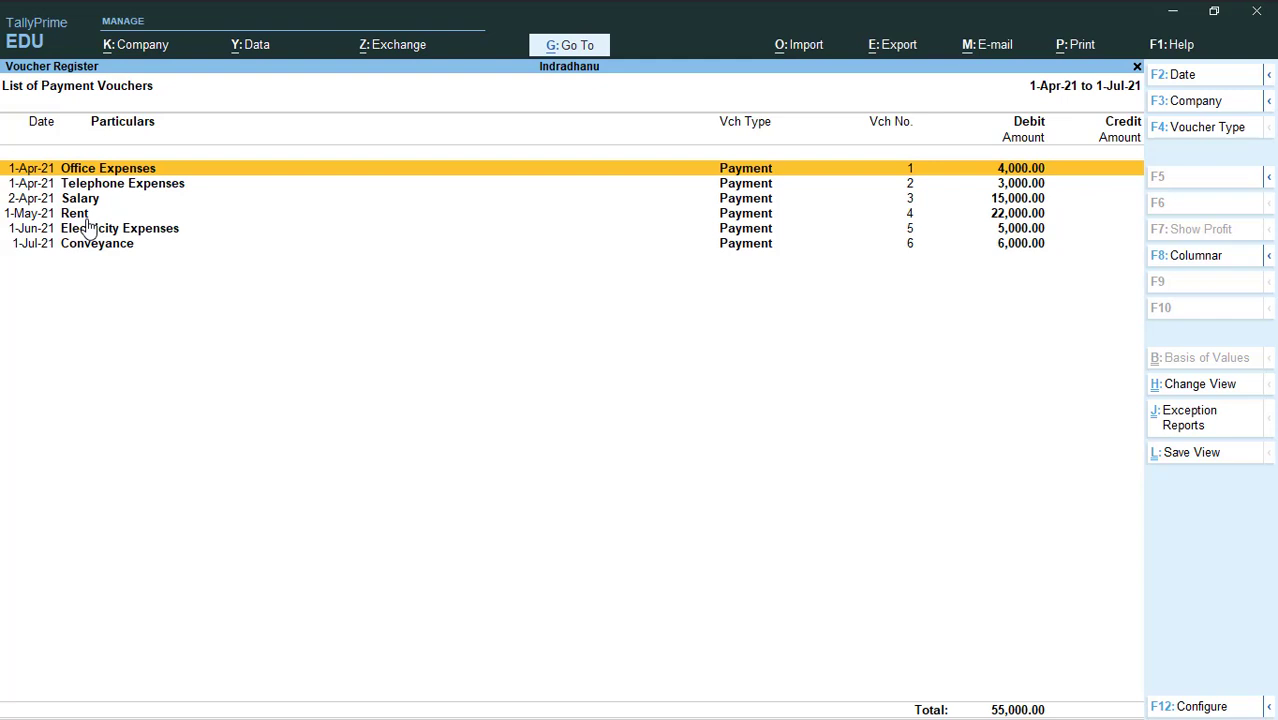
{"action": "key", "text": "Down"}
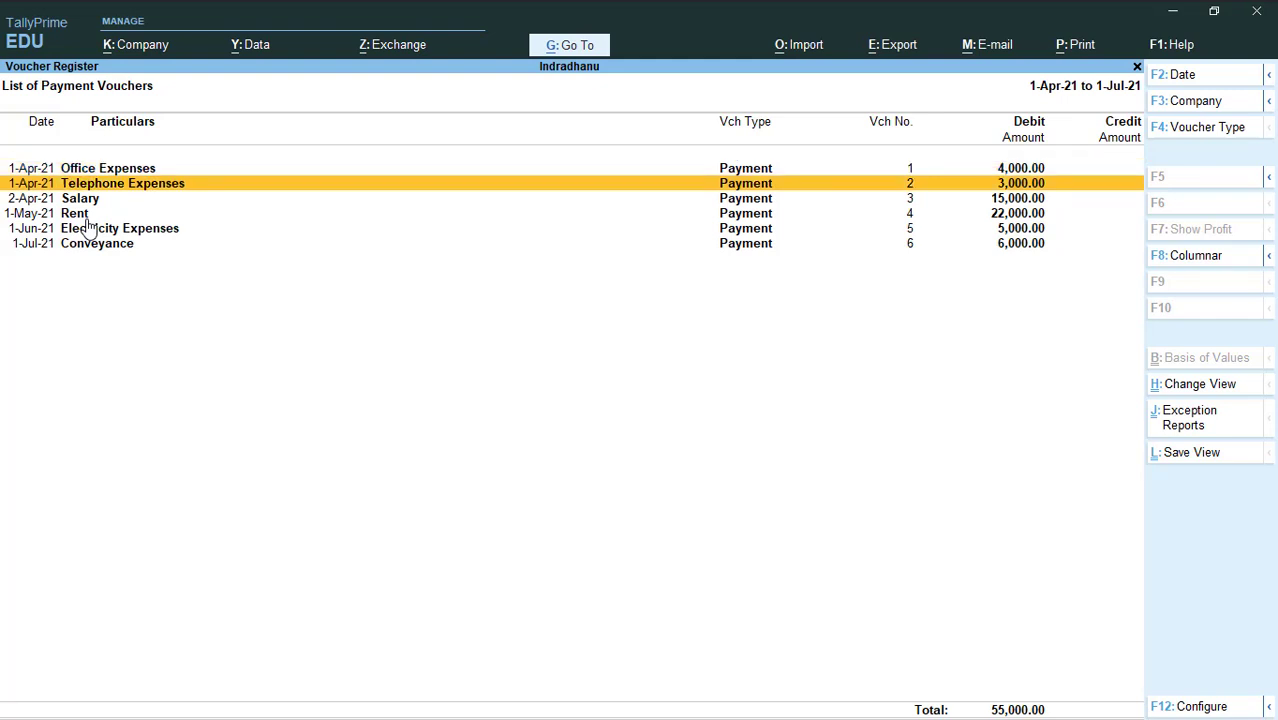
{"action": "key", "text": "Up"}
{"action": "key", "text": "Return"}
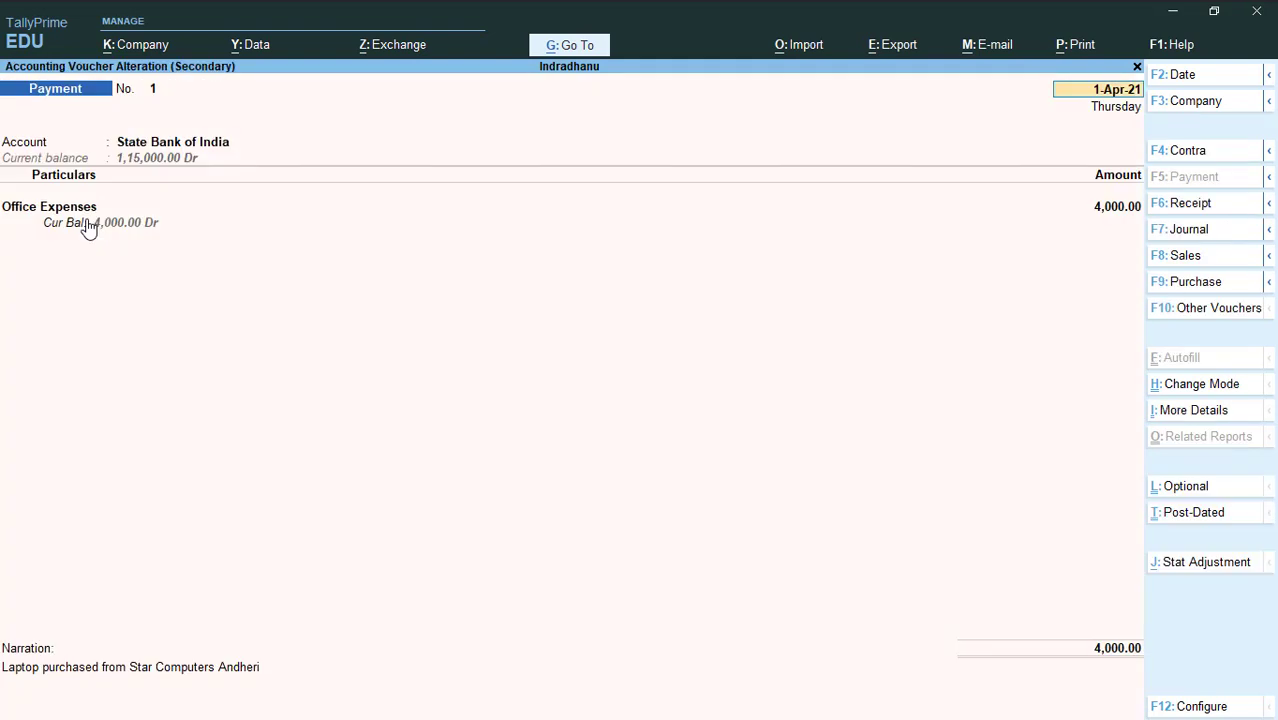
{"action": "key", "text": "alt+d"}
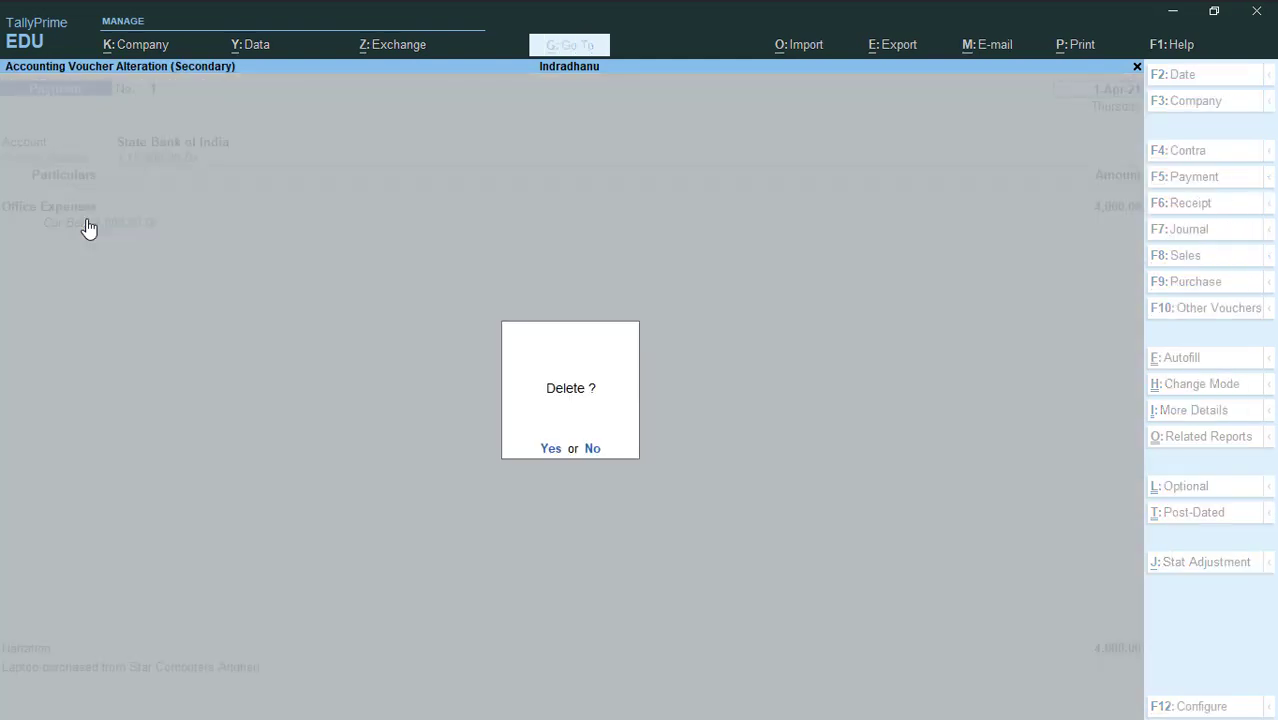
{"action": "key", "text": "y"}
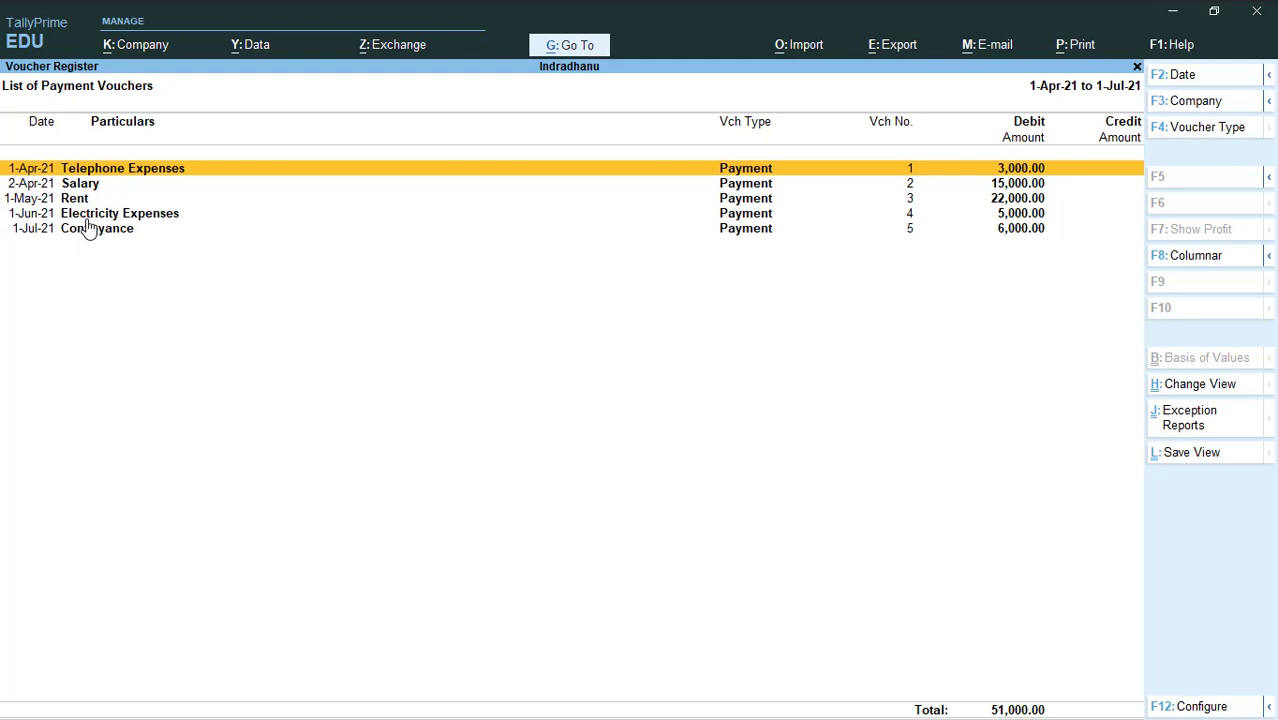
{"action": "key", "text": "alt+Tab"}
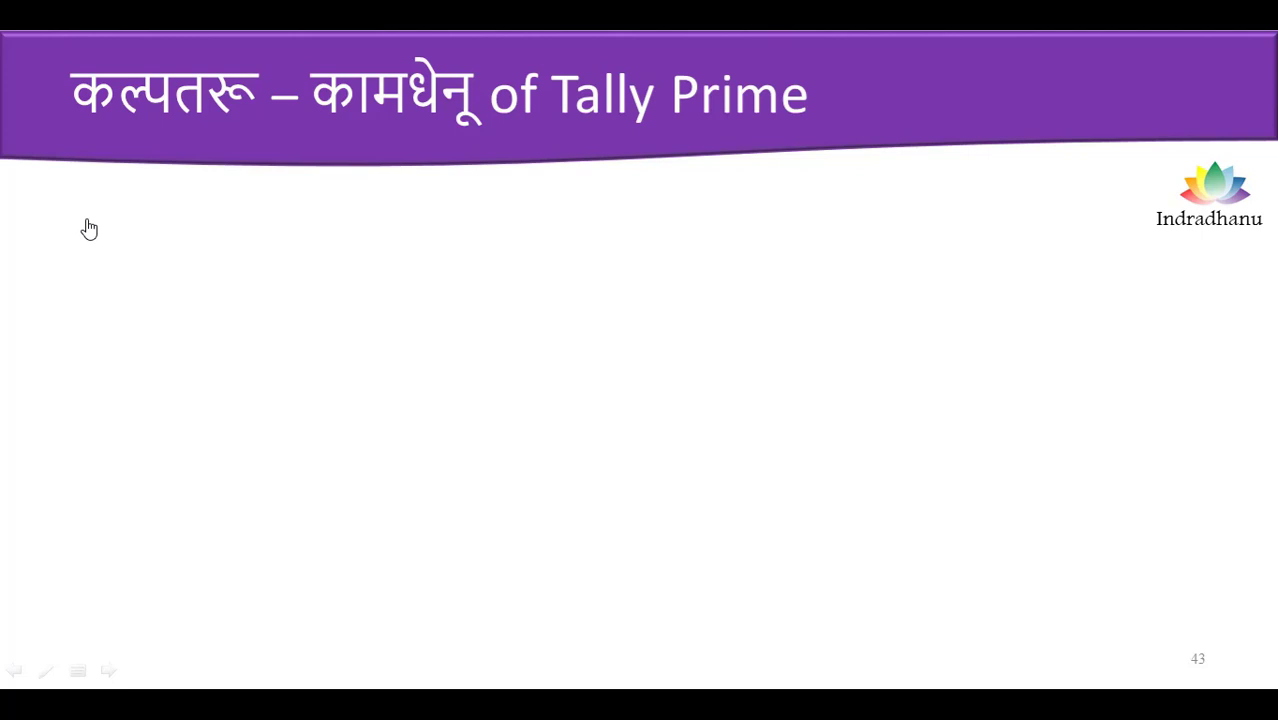
{"action": "left_click", "coordinate": [89, 229]}
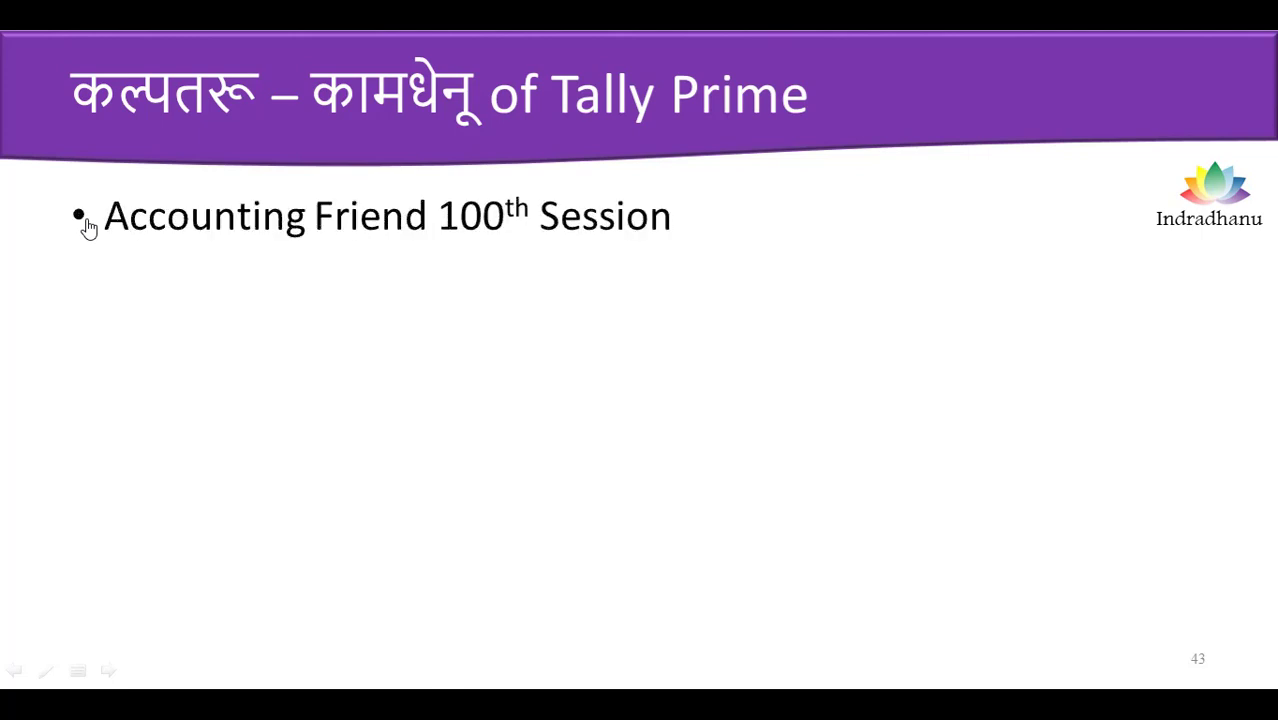
{"action": "left_click", "coordinate": [89, 229]}
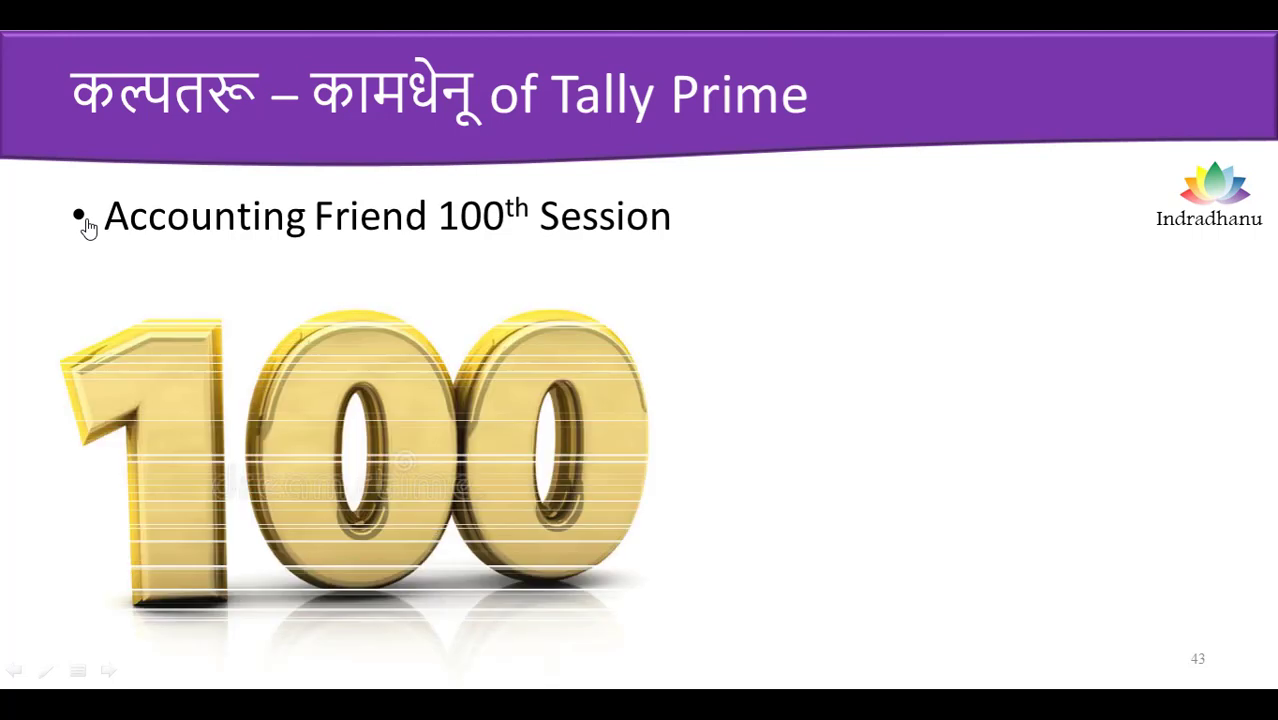